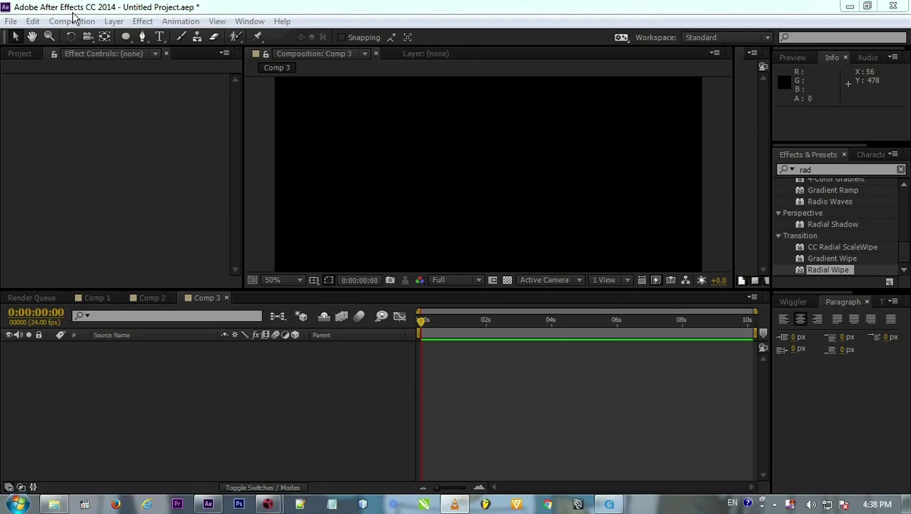
Step: Create a new solid coloured royal blue (#3962B5) that fills Comp 3
{"action": "left_click", "coordinate": [114, 20]}
{"action": "mouse_move", "coordinate": [129, 34]}
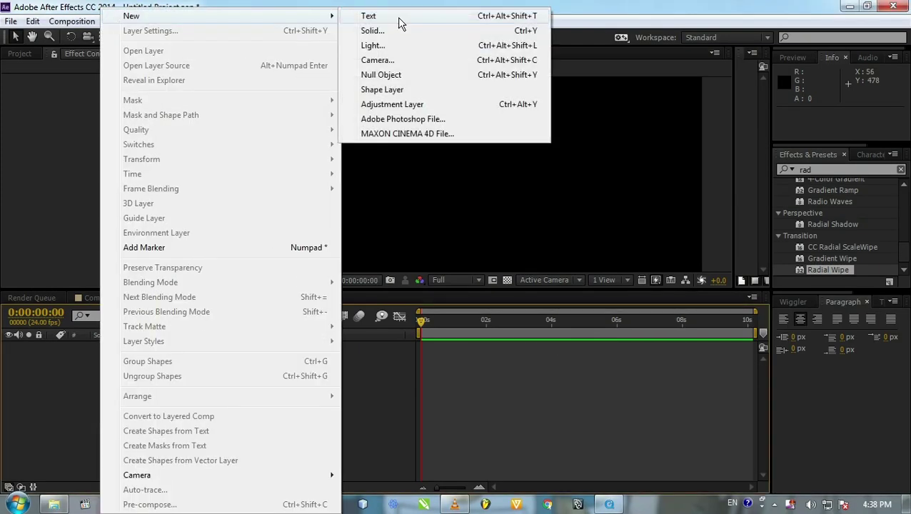
{"action": "left_click", "coordinate": [400, 47]}
{"action": "left_click", "coordinate": [330, 296]}
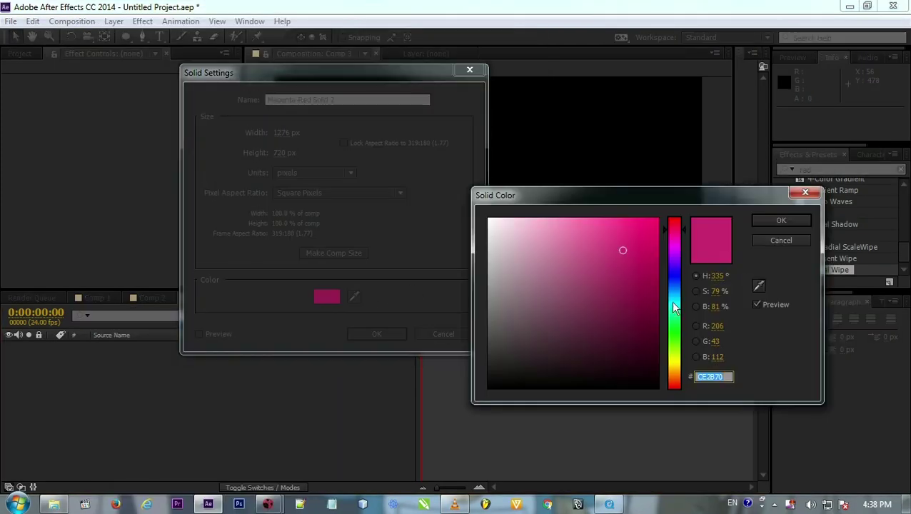
{"action": "left_click_drag", "start_coordinate": [675, 305], "coordinate": [677, 289]}
{"action": "left_click", "coordinate": [604, 270]}
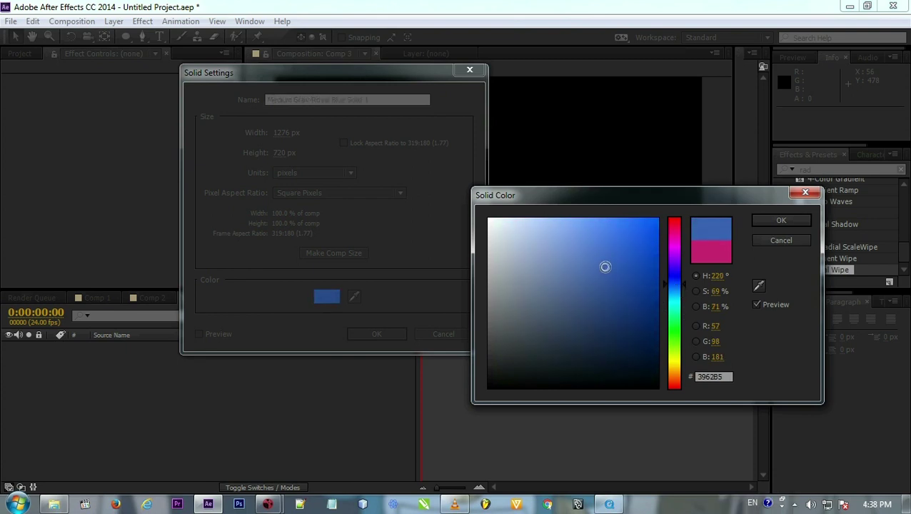
{"action": "left_click", "coordinate": [781, 220]}
{"action": "left_click", "coordinate": [396, 336]}
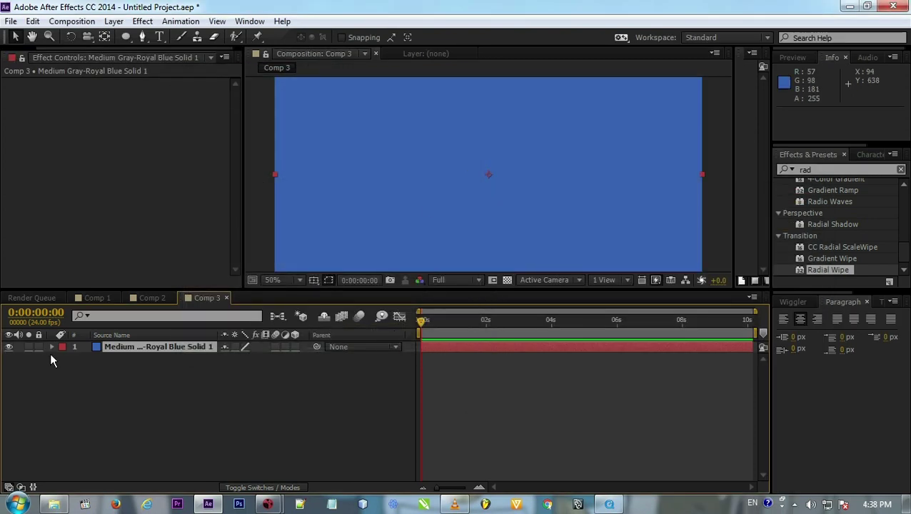
{"action": "left_click", "coordinate": [72, 380]}
Step: Create a new shape layer containing an ellipse path and a fill
{"action": "left_click", "coordinate": [113, 21]}
{"action": "mouse_move", "coordinate": [175, 16]}
{"action": "left_click", "coordinate": [404, 89]}
{"action": "left_click", "coordinate": [483, 37]}
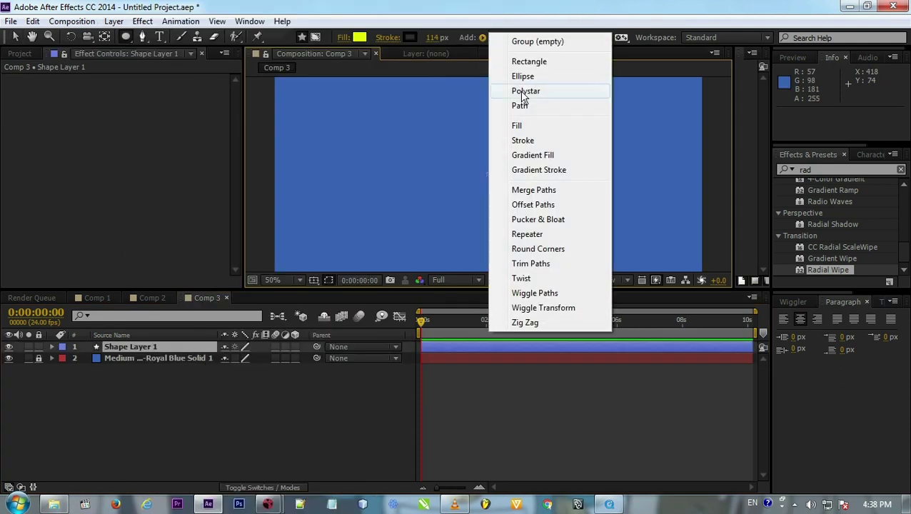
{"action": "left_click", "coordinate": [522, 79]}
{"action": "left_click", "coordinate": [482, 37]}
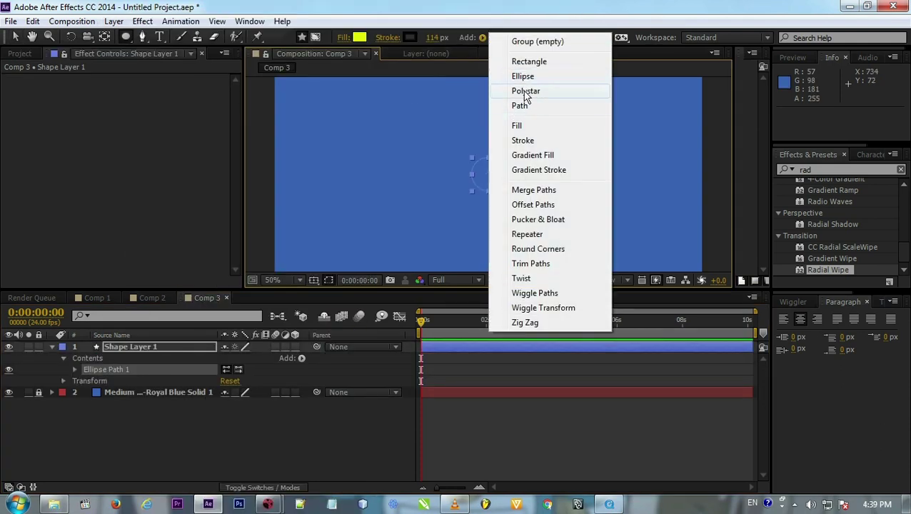
{"action": "left_click", "coordinate": [519, 126]}
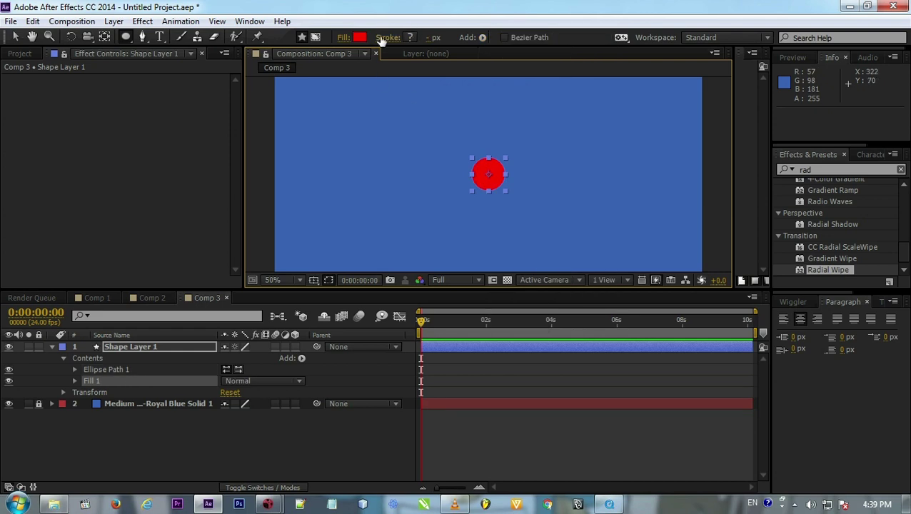
Step: Colour the circle's fill pink and scale the layer up to about 388%
{"action": "left_click", "coordinate": [359, 37]}
{"action": "mouse_move", "coordinate": [677, 303]}
{"action": "left_mouse_down"}
{"action": "mouse_move", "coordinate": [679, 331]}
{"action": "mouse_move", "coordinate": [669, 233]}
{"action": "mouse_move", "coordinate": [590, 222]}
{"action": "left_mouse_up"}
{"action": "left_click", "coordinate": [781, 221]}
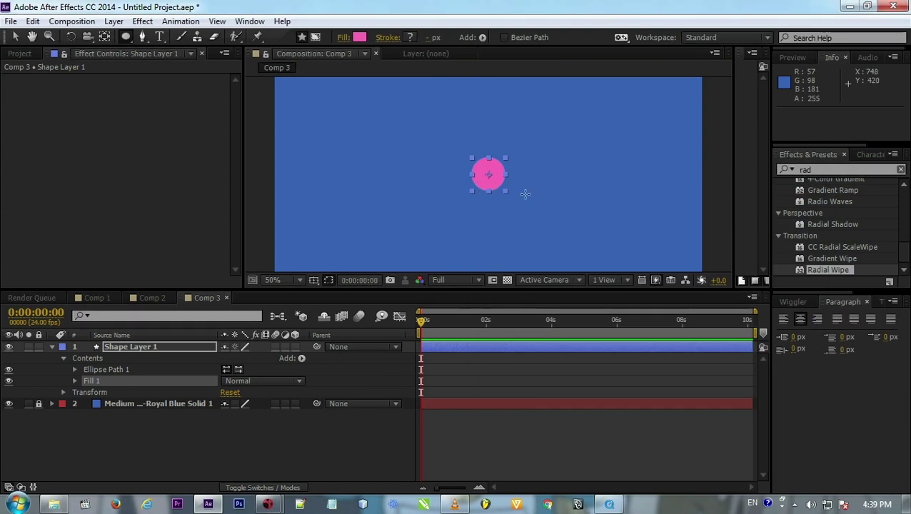
{"action": "left_click_drag", "start_coordinate": [507, 191], "coordinate": [571, 255]}
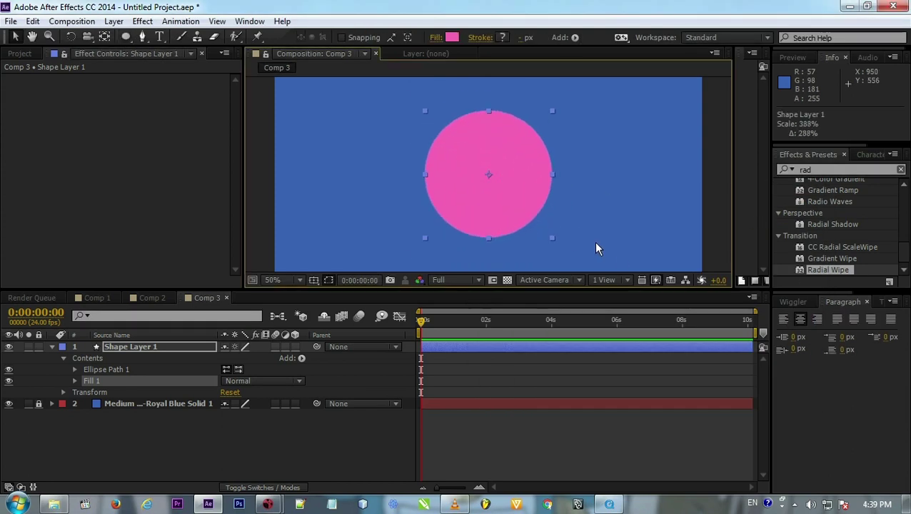
{"action": "left_click", "coordinate": [709, 203]}
{"action": "scroll", "coordinate": [450, 178], "scroll_direction": "down", "scroll_amount": 1}
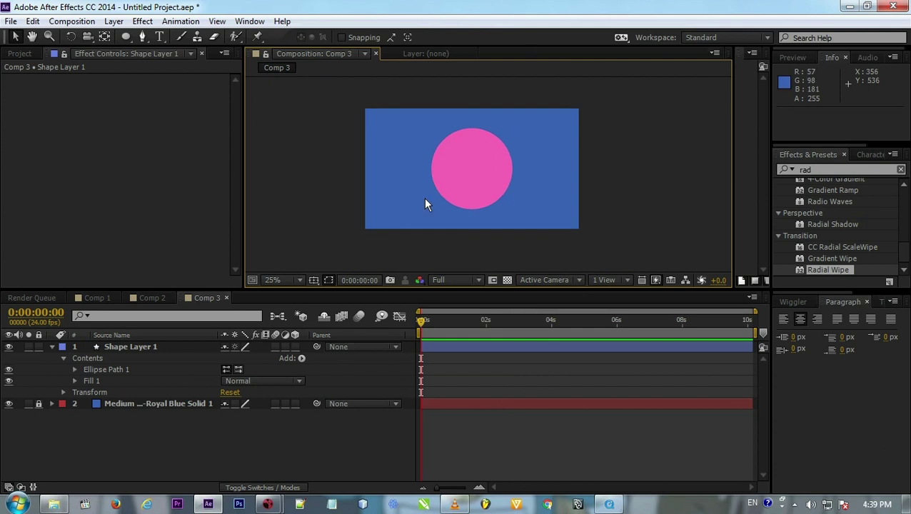
Step: Reveal Shape Layer 1's Scale and Opacity, enable both stopwatches, and set Scale to 0% at the start
{"action": "left_click", "coordinate": [122, 348]}
{"action": "left_click", "coordinate": [51, 346]}
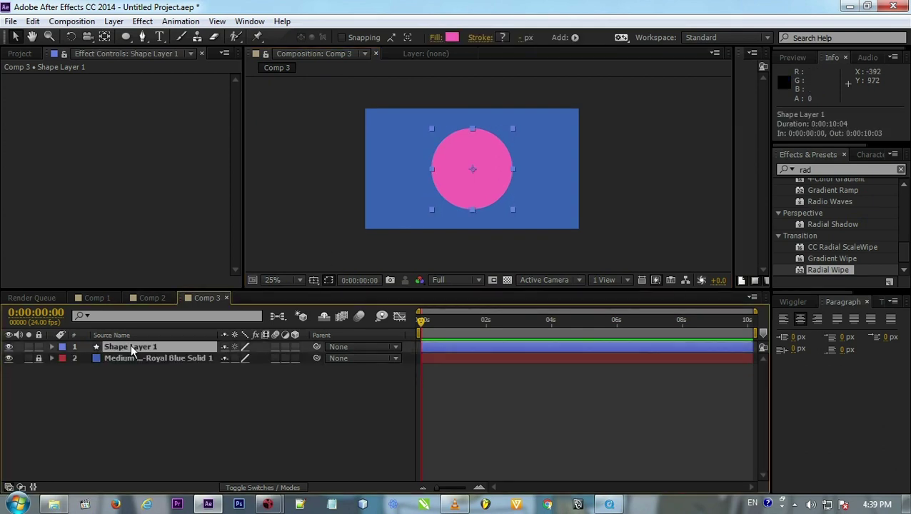
{"action": "key", "text": "s"}
{"action": "key", "text": "shift+t"}
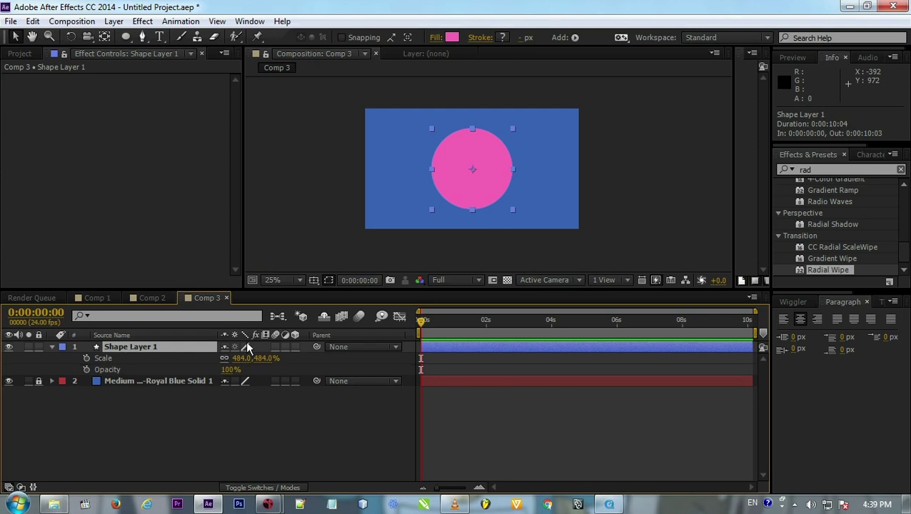
{"action": "left_click", "coordinate": [86, 358]}
{"action": "left_click", "coordinate": [87, 369]}
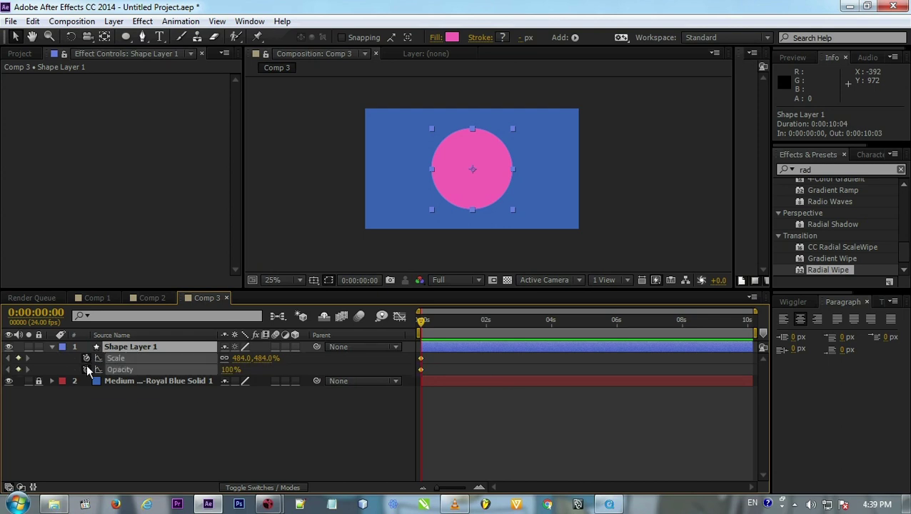
{"action": "left_click_drag", "start_coordinate": [242, 358], "coordinate": [229, 360]}
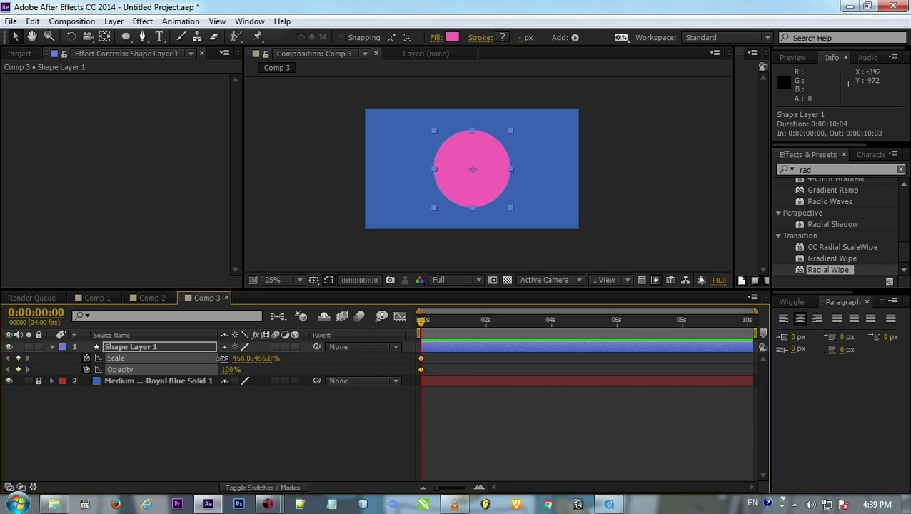
{"action": "left_click", "coordinate": [243, 358]}
{"action": "key", "text": "Return"}
Step: At about one second, set the circle's Scale to 500%
{"action": "left_click_drag", "start_coordinate": [428, 332], "coordinate": [455, 332]}
{"action": "left_click", "coordinate": [236, 357]}
{"action": "key", "text": "Return"}
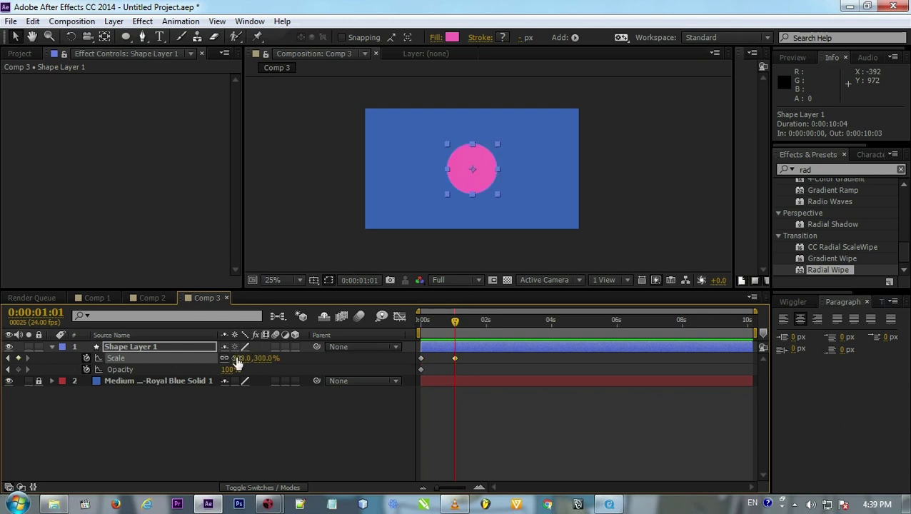
{"action": "left_click", "coordinate": [263, 357]}
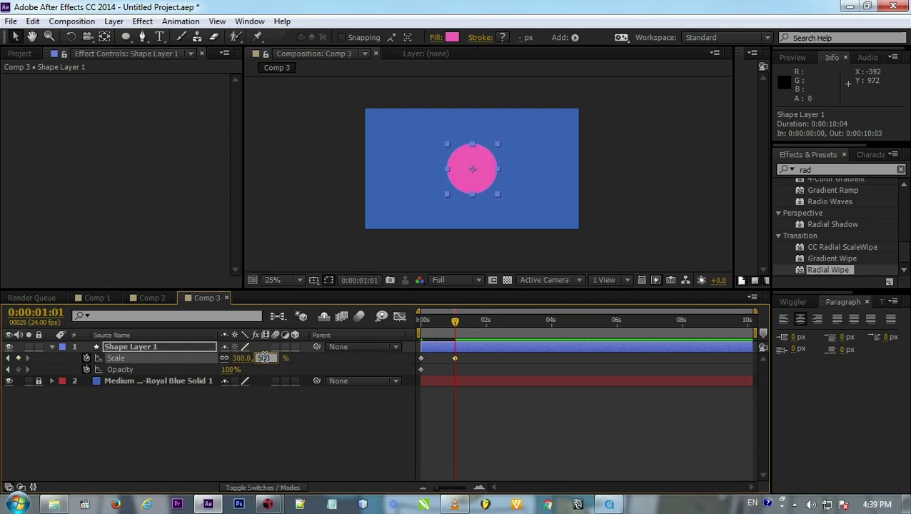
{"action": "key", "text": "Return"}
Step: Fade Opacity from 100% to 1%, start the fade slightly later, and preview the pop
{"action": "left_click_drag", "start_coordinate": [457, 323], "coordinate": [456, 322]}
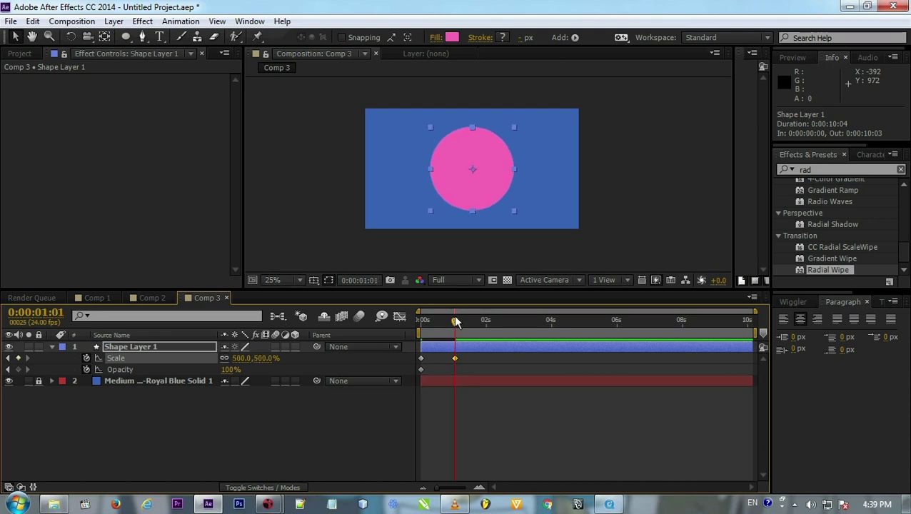
{"action": "left_click_drag", "start_coordinate": [228, 370], "coordinate": [429, 369]}
{"action": "key", "text": "space"}
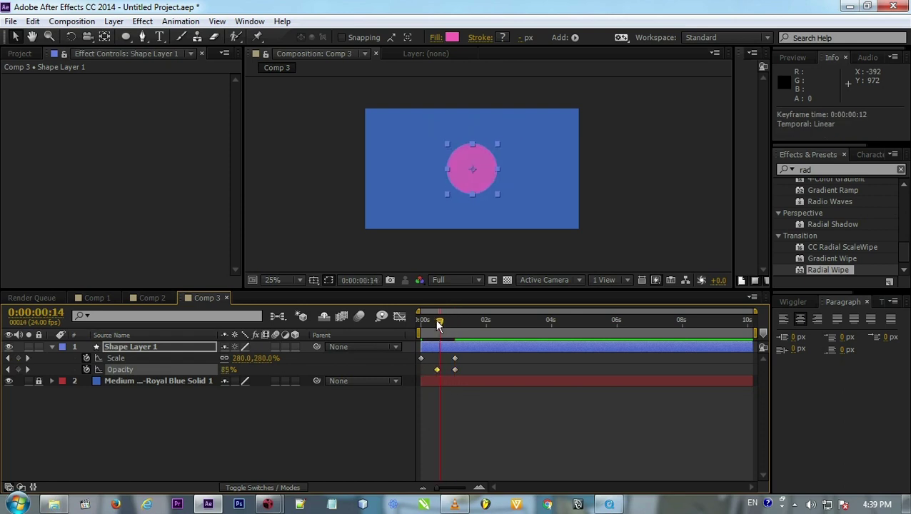
{"action": "left_click_drag", "start_coordinate": [433, 371], "coordinate": [442, 372]}
{"action": "left_click_drag", "start_coordinate": [440, 472], "coordinate": [468, 472]}
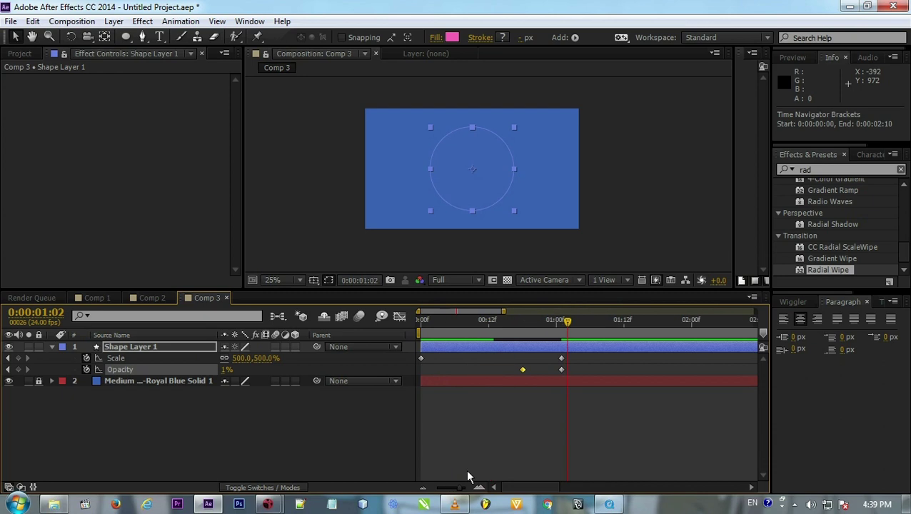
{"action": "key", "text": "space"}
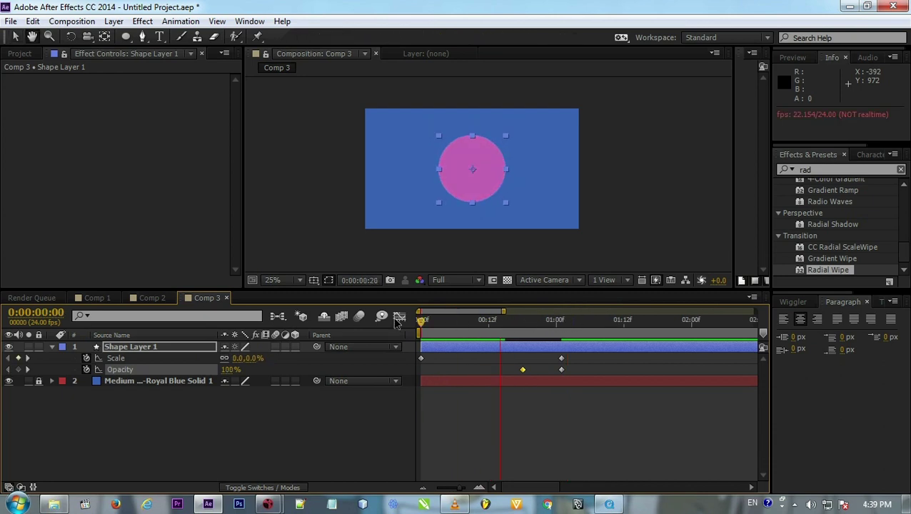
{"action": "left_click", "coordinate": [144, 357]}
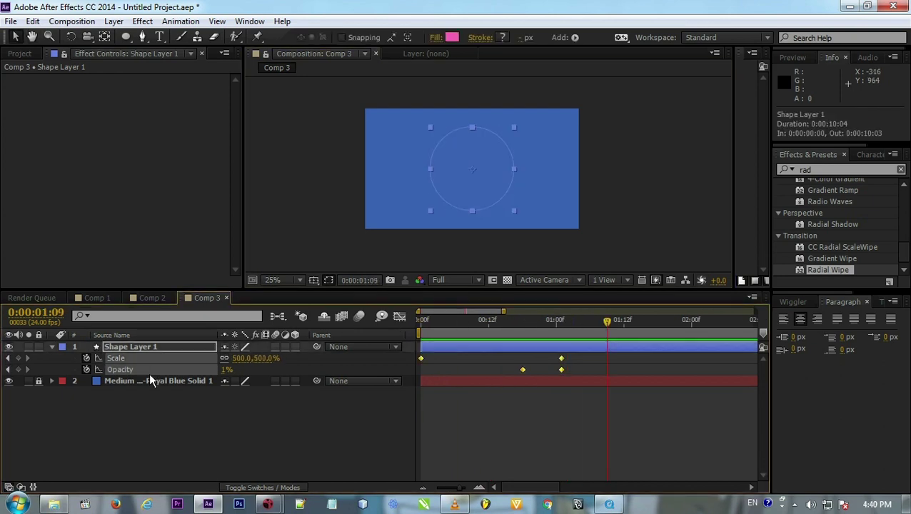
Step: In the Graph Editor, drag the Scale influence handles inward for a sharp mid-motion burst
{"action": "left_click", "coordinate": [400, 317]}
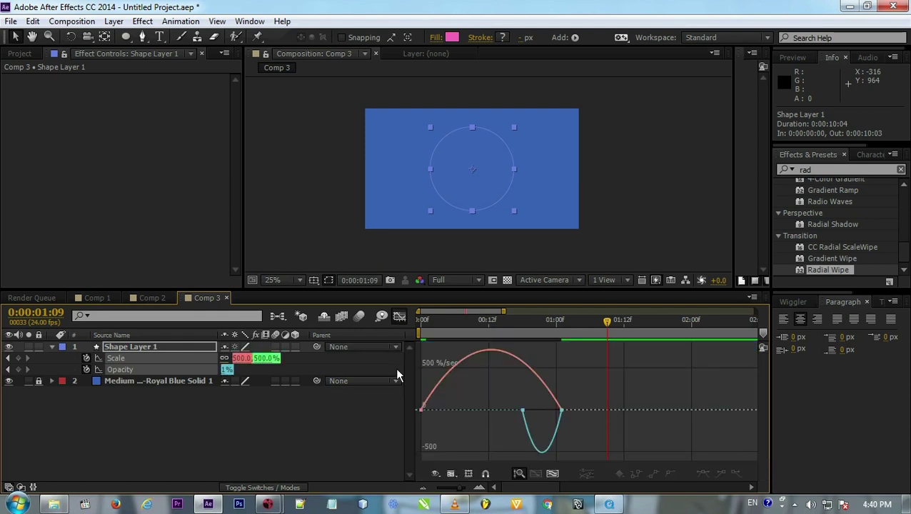
{"action": "left_click", "coordinate": [418, 427]}
{"action": "left_click", "coordinate": [135, 358]}
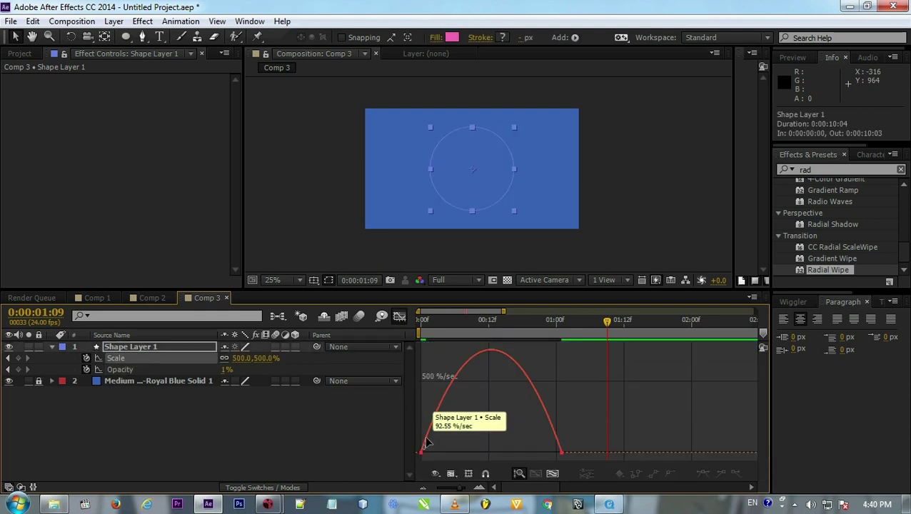
{"action": "left_click_drag", "start_coordinate": [443, 454], "coordinate": [520, 452]}
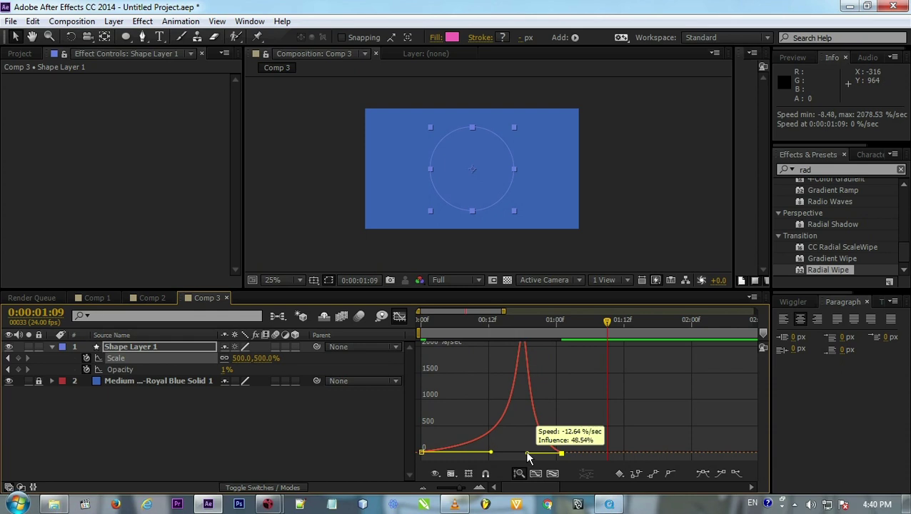
Step: Ease the Opacity fade the same way, then return to the layer bars and preview
{"action": "left_click", "coordinate": [127, 371]}
{"action": "left_click", "coordinate": [463, 488]}
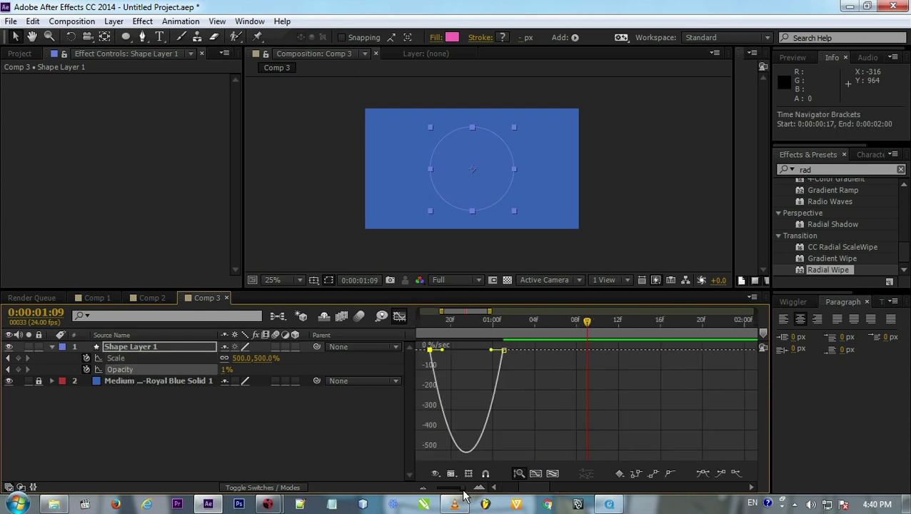
{"action": "mouse_move", "coordinate": [443, 350]}
{"action": "left_mouse_down"}
{"action": "mouse_move", "coordinate": [488, 353]}
{"action": "mouse_move", "coordinate": [481, 347]}
{"action": "left_mouse_up"}
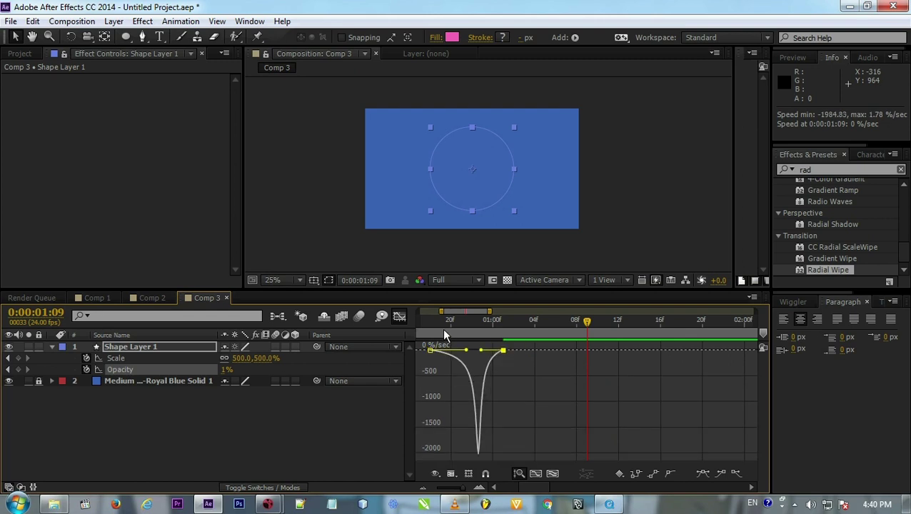
{"action": "left_click", "coordinate": [296, 228]}
{"action": "key", "text": "space"}
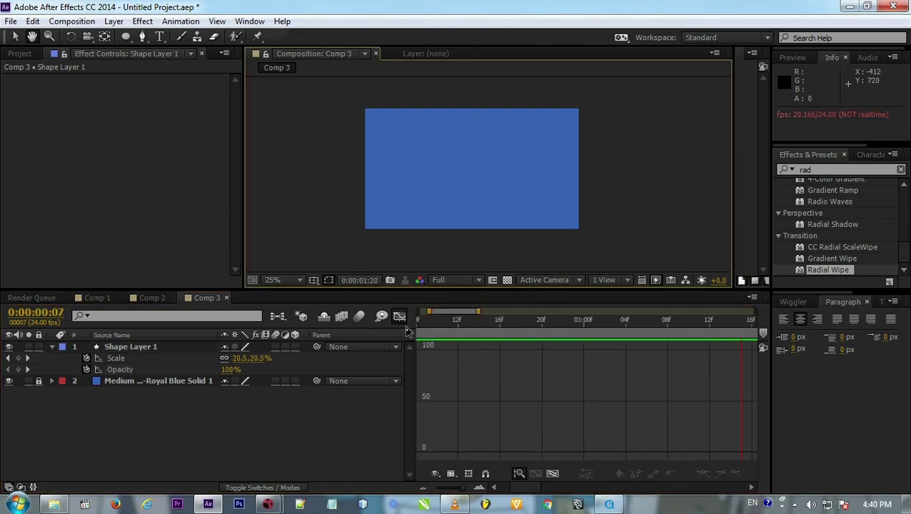
{"action": "left_click", "coordinate": [399, 316]}
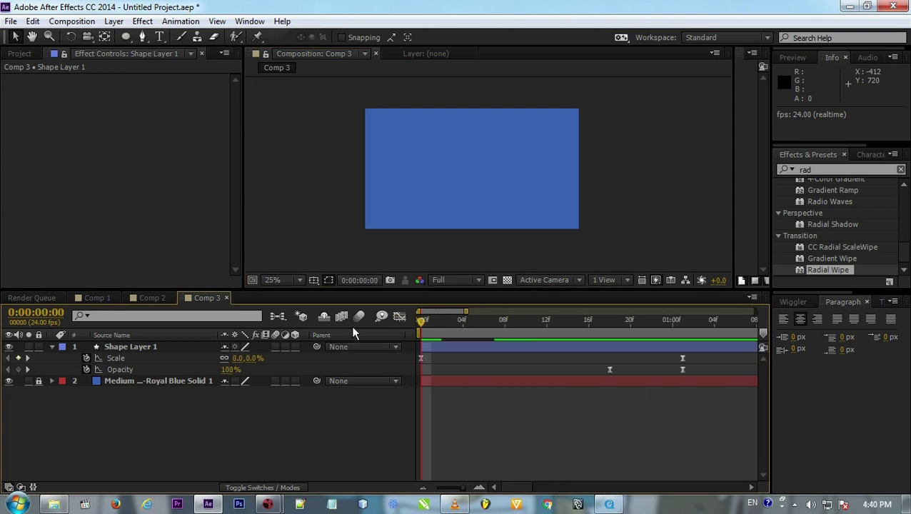
{"action": "key", "text": "space"}
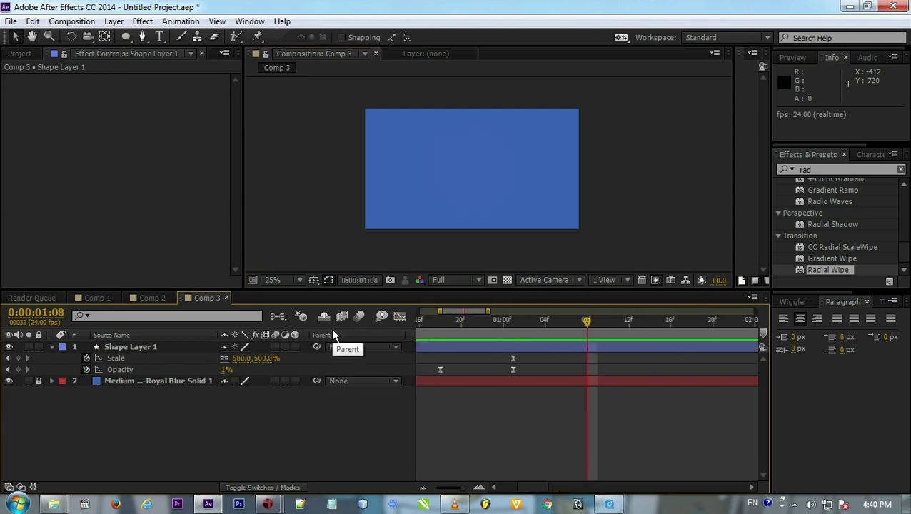
Step: Duplicate the pink circle as Shape Layer 2, delay it 7 frames, and move it left of centre
{"action": "left_click", "coordinate": [51, 347]}
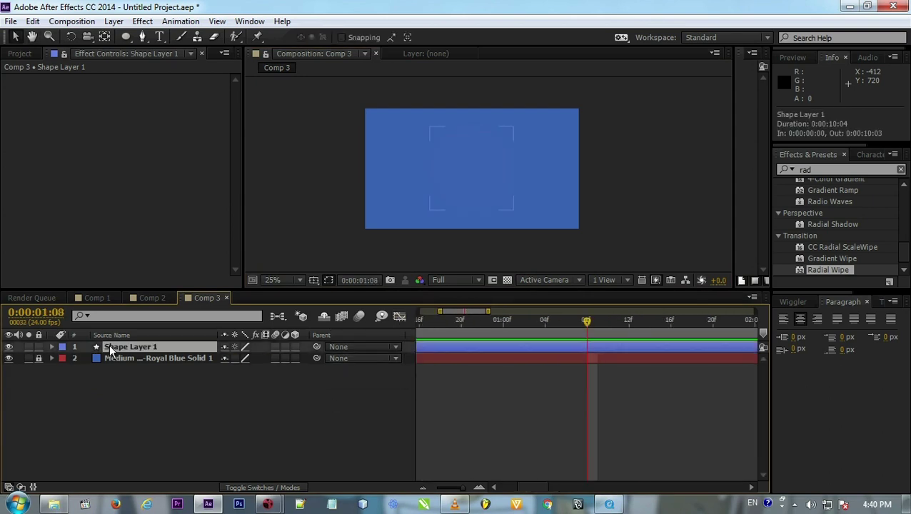
{"action": "left_click", "coordinate": [109, 345]}
{"action": "key", "text": "ctrl+d"}
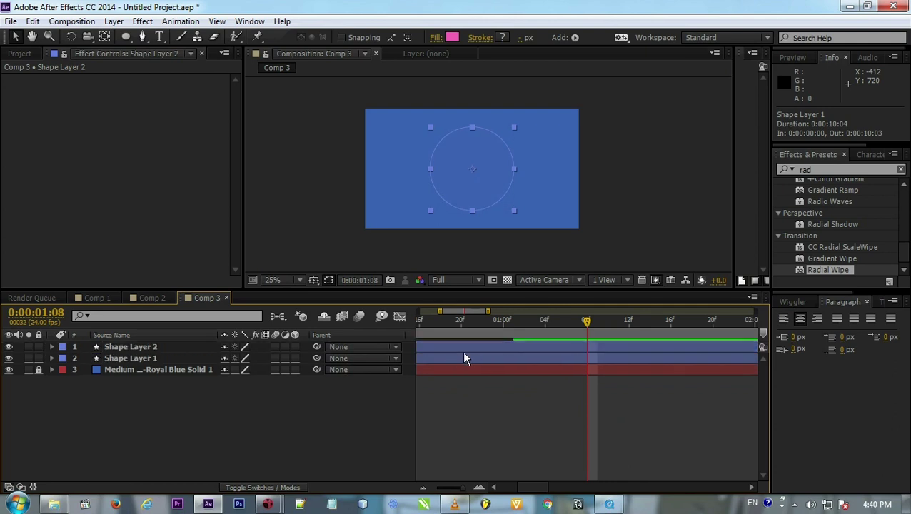
{"action": "left_click", "coordinate": [448, 350]}
{"action": "key", "text": "semicolon"}
{"action": "left_click_drag", "start_coordinate": [440, 346], "coordinate": [449, 347]}
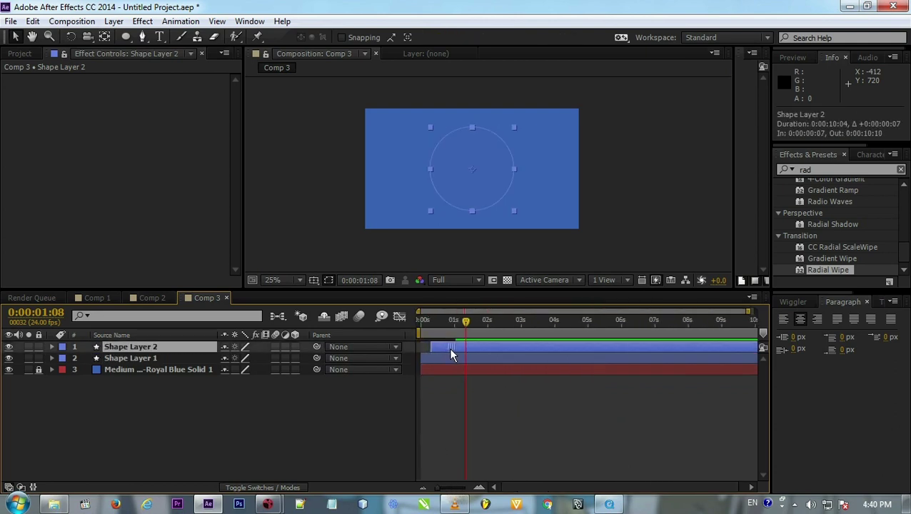
{"action": "left_click_drag", "start_coordinate": [459, 186], "coordinate": [402, 182]}
Step: Change Shape Layer 2's fill colour to periwinkle blue
{"action": "left_click_drag", "start_coordinate": [458, 323], "coordinate": [418, 320]}
{"action": "key", "text": "space"}
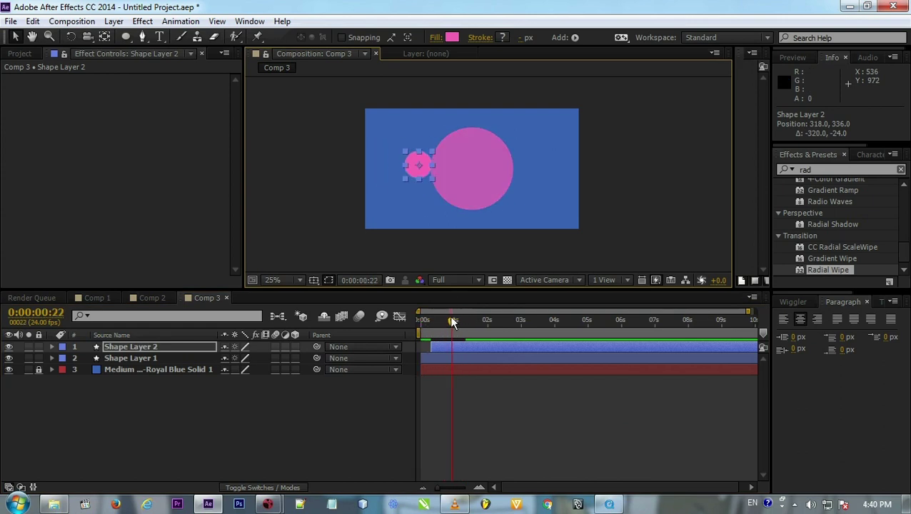
{"action": "key", "text": "space"}
{"action": "left_click", "coordinate": [451, 37]}
{"action": "mouse_move", "coordinate": [673, 261]}
{"action": "left_mouse_down"}
{"action": "mouse_move", "coordinate": [680, 305]}
{"action": "mouse_move", "coordinate": [676, 276]}
{"action": "left_mouse_up"}
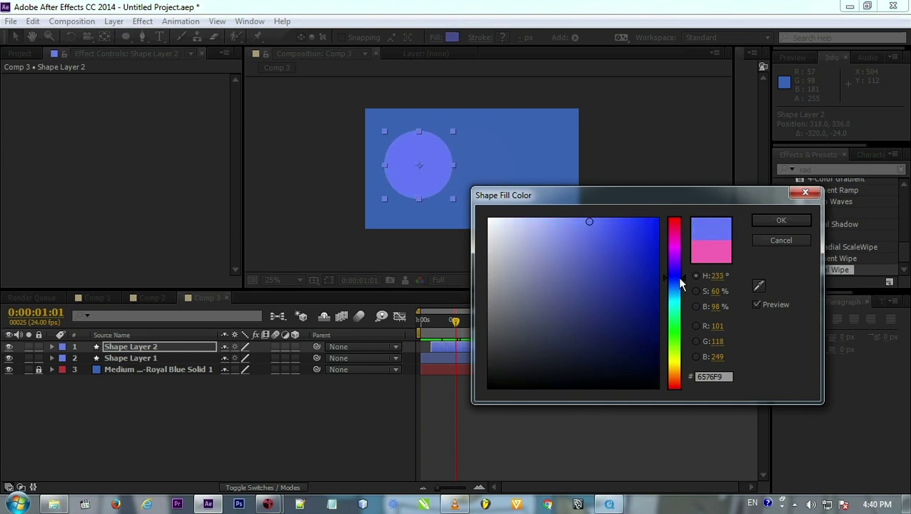
{"action": "left_click", "coordinate": [781, 220]}
{"action": "left_click_drag", "start_coordinate": [455, 321], "coordinate": [451, 323]}
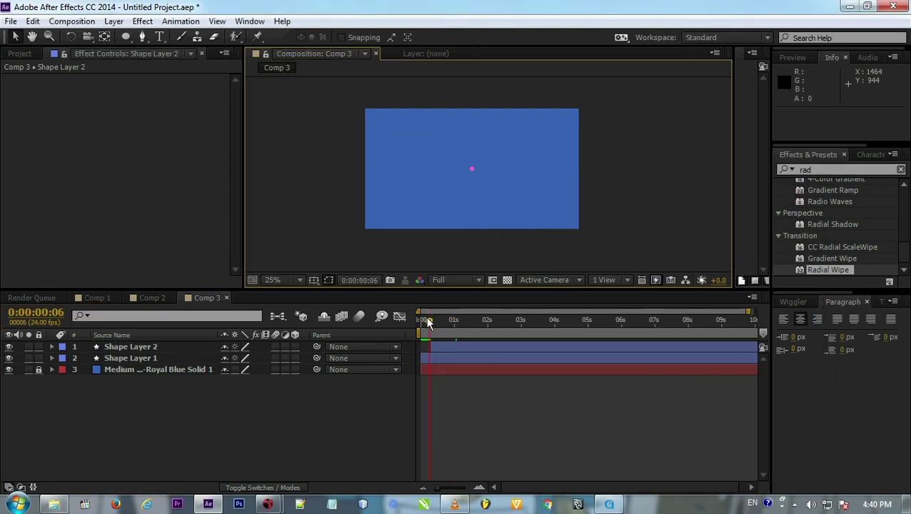
Step: Duplicate Shape Layer 2, delay the copy 5 frames, and make its fill dark magenta
{"action": "key", "text": "space"}
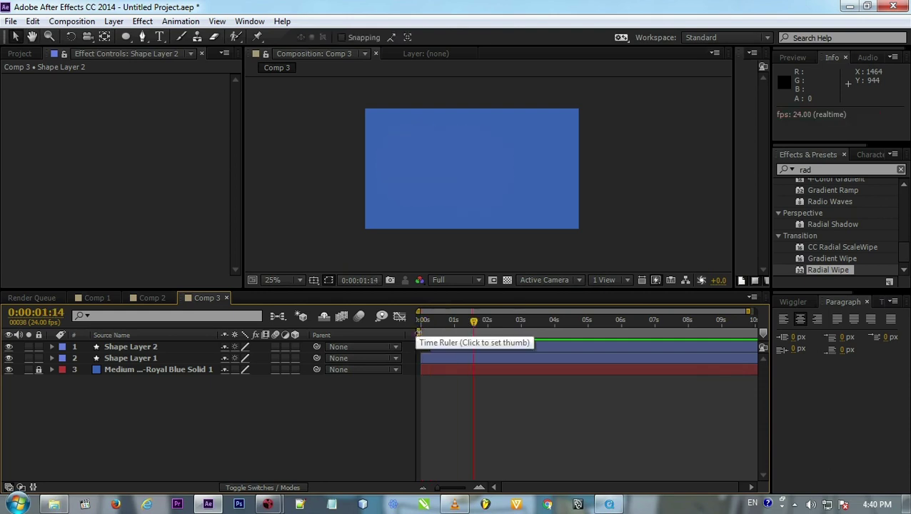
{"action": "left_click", "coordinate": [439, 322]}
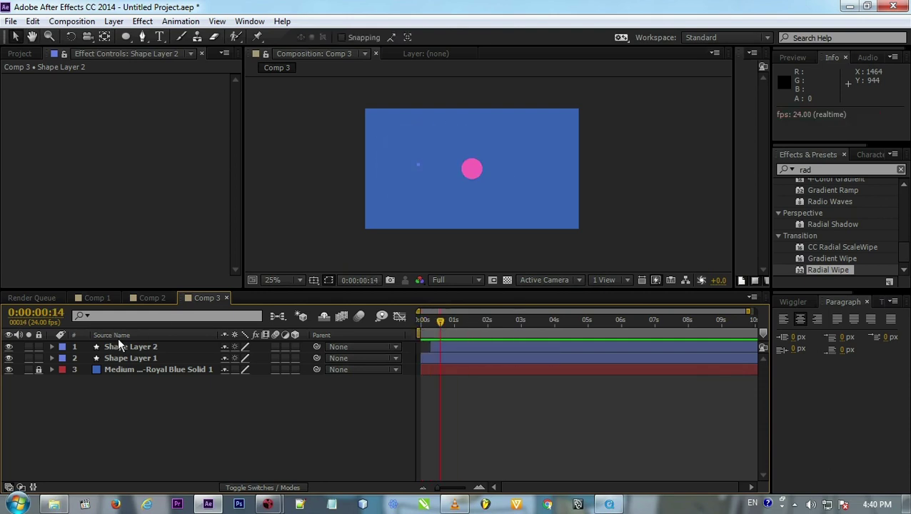
{"action": "left_click", "coordinate": [145, 349]}
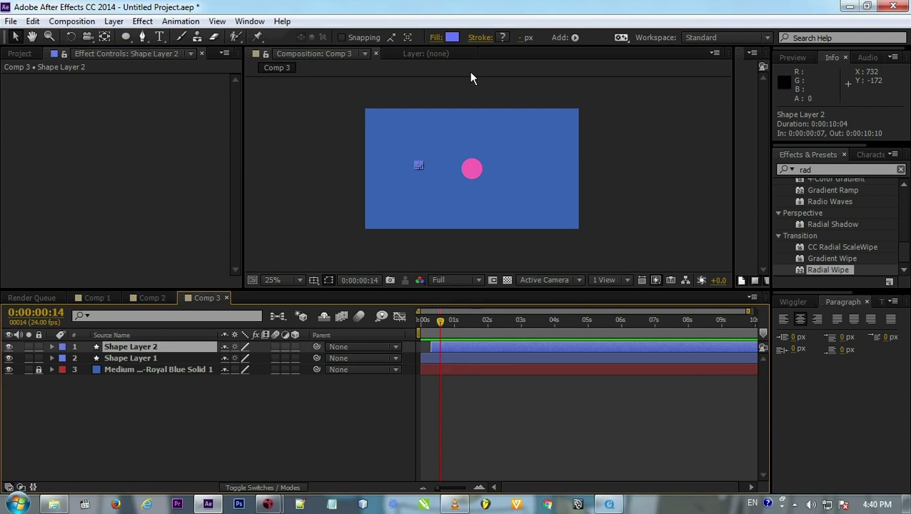
{"action": "key", "text": "ctrl+d"}
{"action": "left_click_drag", "start_coordinate": [459, 343], "coordinate": [465, 343]}
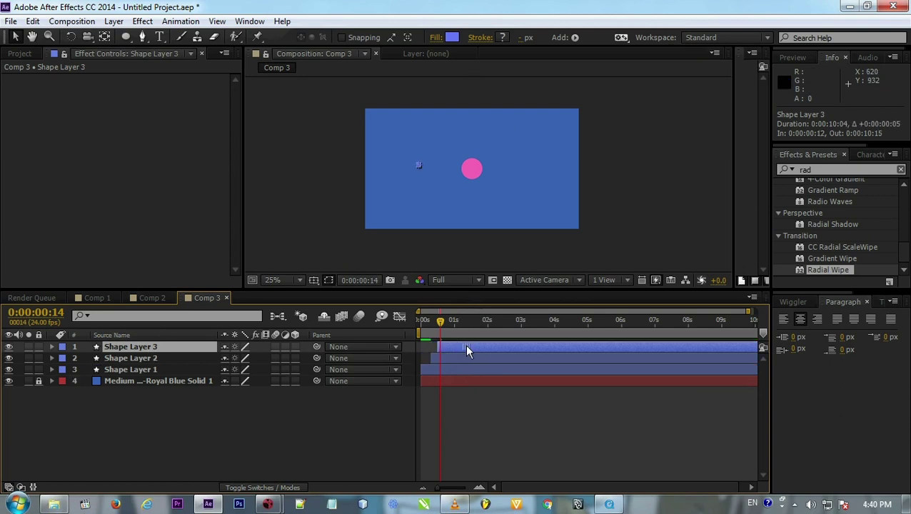
{"action": "left_click", "coordinate": [452, 37]}
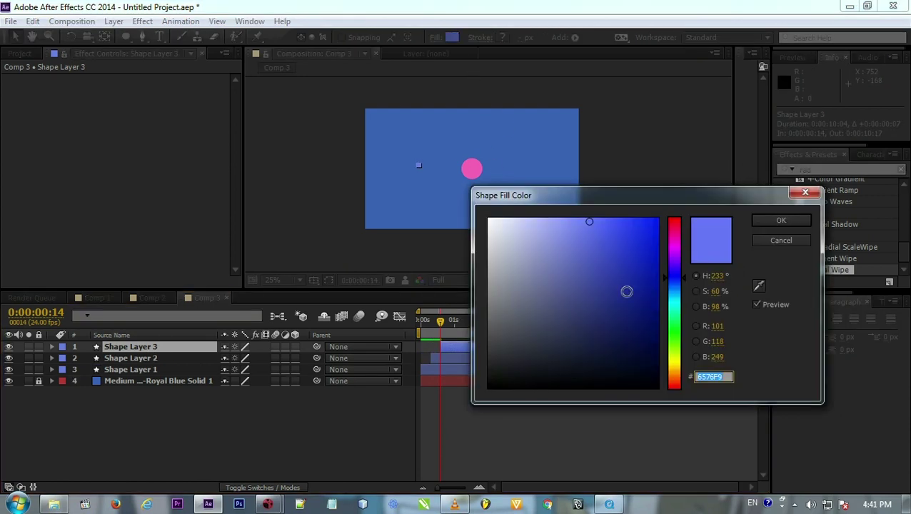
{"action": "left_click", "coordinate": [672, 236]}
{"action": "left_click_drag", "start_coordinate": [619, 238], "coordinate": [626, 266]}
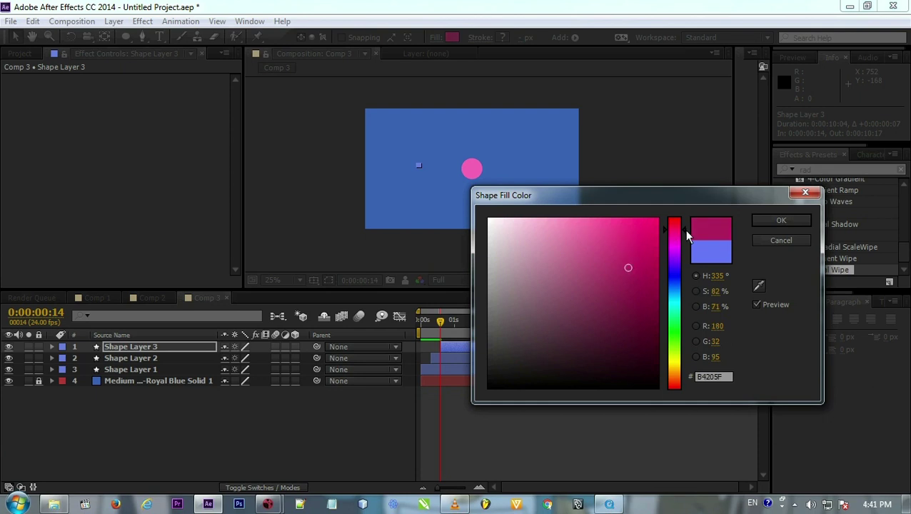
{"action": "left_click", "coordinate": [758, 220]}
Step: Move the magenta circle to the lower right and shrink its ending scale
{"action": "left_click_drag", "start_coordinate": [462, 326], "coordinate": [468, 286]}
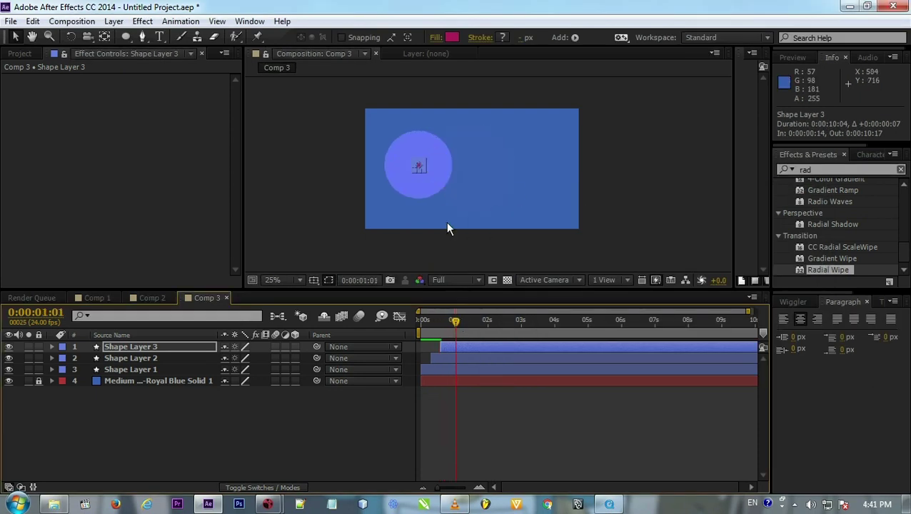
{"action": "left_click_drag", "start_coordinate": [469, 319], "coordinate": [466, 319]}
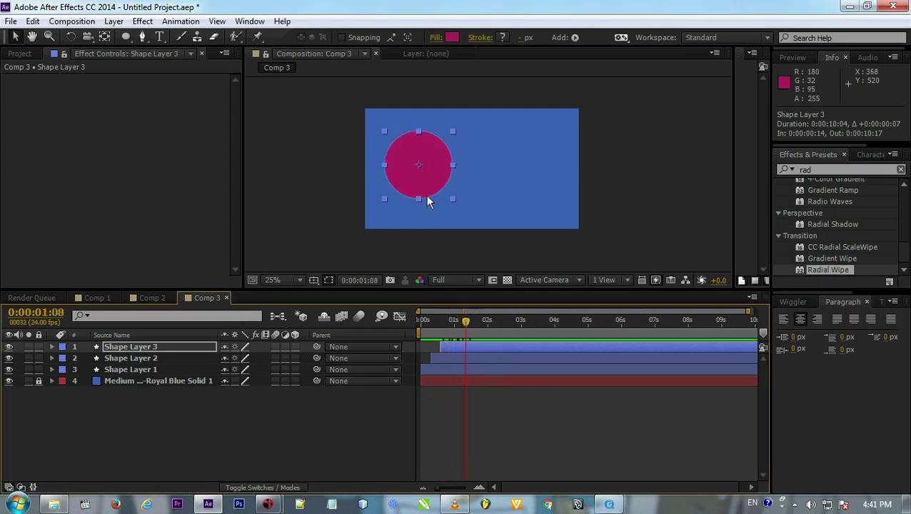
{"action": "left_click_drag", "start_coordinate": [405, 189], "coordinate": [522, 219]}
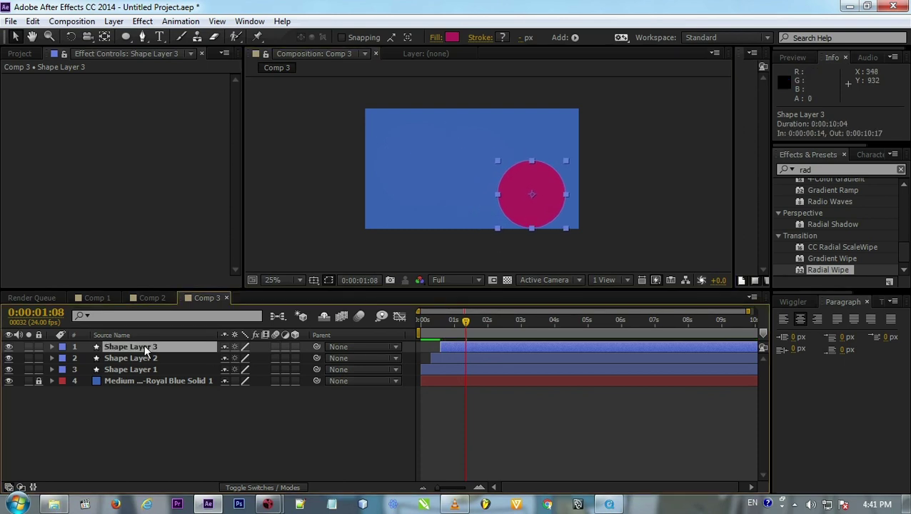
{"action": "key", "text": "u"}
{"action": "left_click_drag", "start_coordinate": [465, 321], "coordinate": [475, 320]}
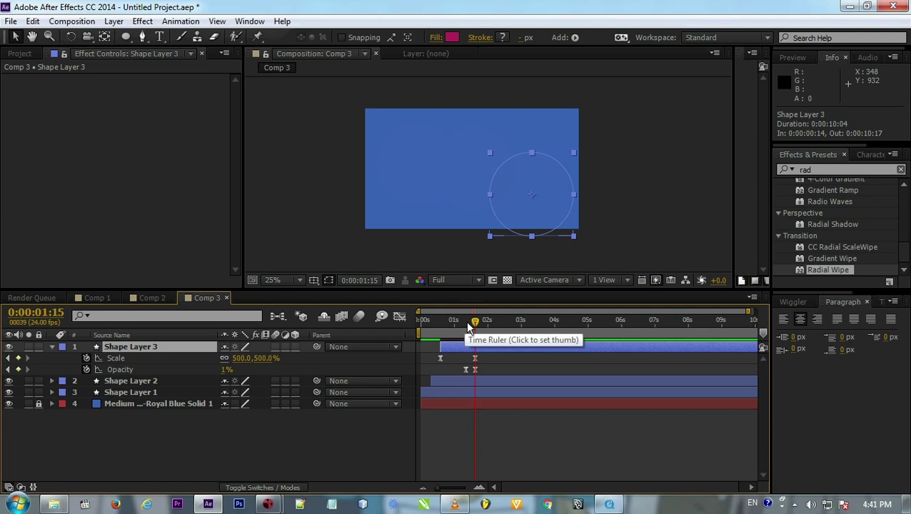
{"action": "left_click_drag", "start_coordinate": [573, 236], "coordinate": [541, 208]}
Step: Preview the three circles from the start and collapse Shape Layer 3's properties
{"action": "left_click", "coordinate": [310, 258]}
{"action": "key", "text": "KP_0"}
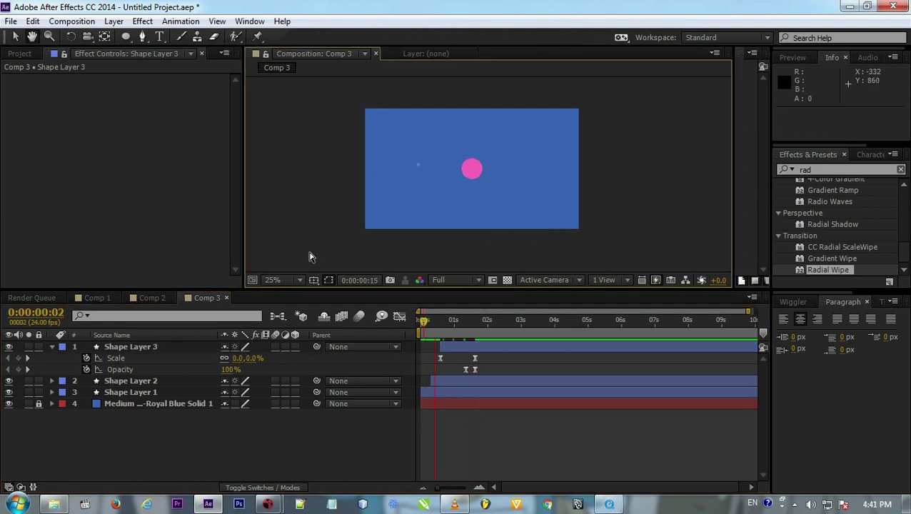
{"action": "left_click_drag", "start_coordinate": [481, 323], "coordinate": [459, 327]}
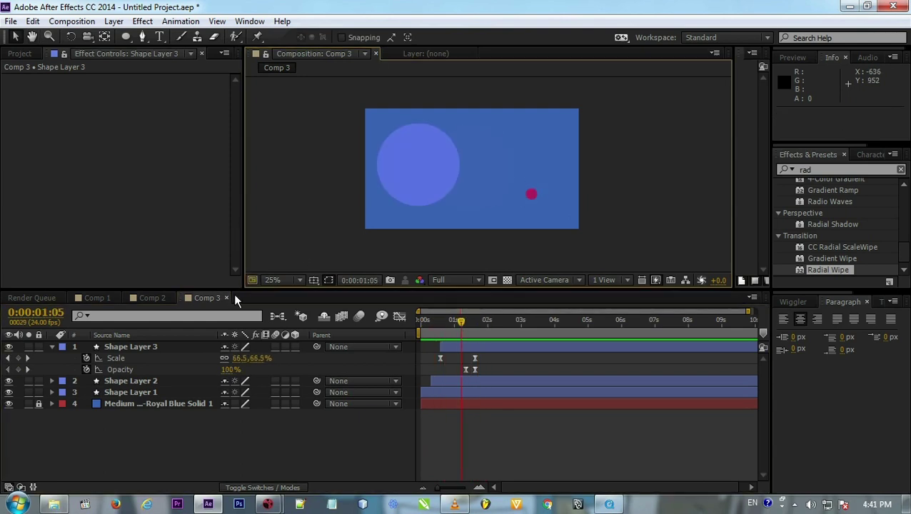
{"action": "left_click", "coordinate": [52, 347]}
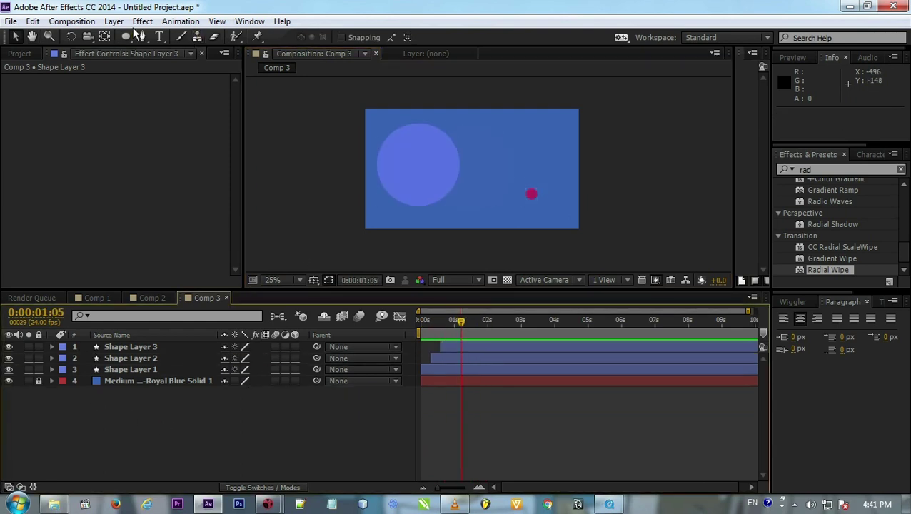
{"action": "left_click", "coordinate": [114, 20]}
Step: Create Shape Layer 4 with an ellipse and a white stroke of width 68
{"action": "mouse_move", "coordinate": [230, 21]}
{"action": "left_click", "coordinate": [421, 90]}
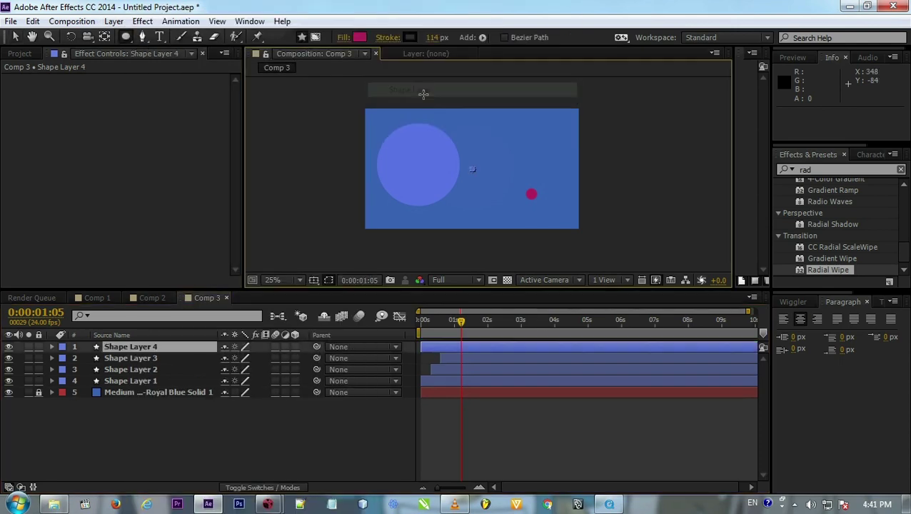
{"action": "left_click", "coordinate": [482, 37]}
{"action": "left_click", "coordinate": [503, 76]}
{"action": "left_click", "coordinate": [482, 37]}
{"action": "left_click", "coordinate": [508, 139]}
{"action": "left_click", "coordinate": [436, 37]}
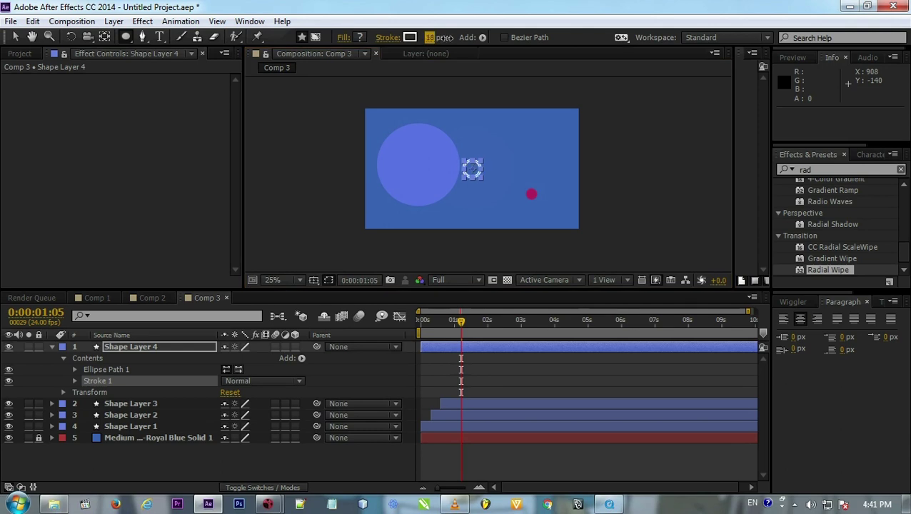
{"action": "key", "text": "Return"}
Step: Expand Stroke 1 and Transform, go to 0:00:01:17, and enable the ring's Scale stopwatch
{"action": "left_click", "coordinate": [16, 36]}
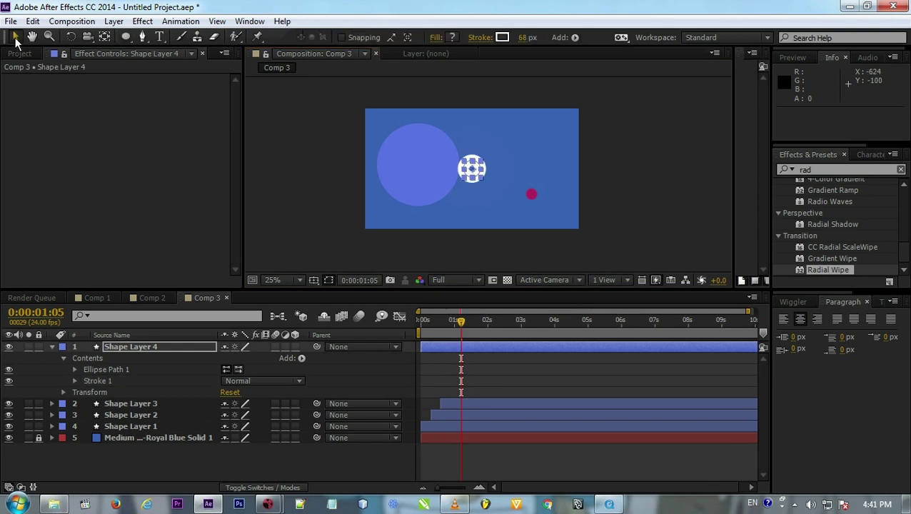
{"action": "left_click", "coordinate": [120, 346]}
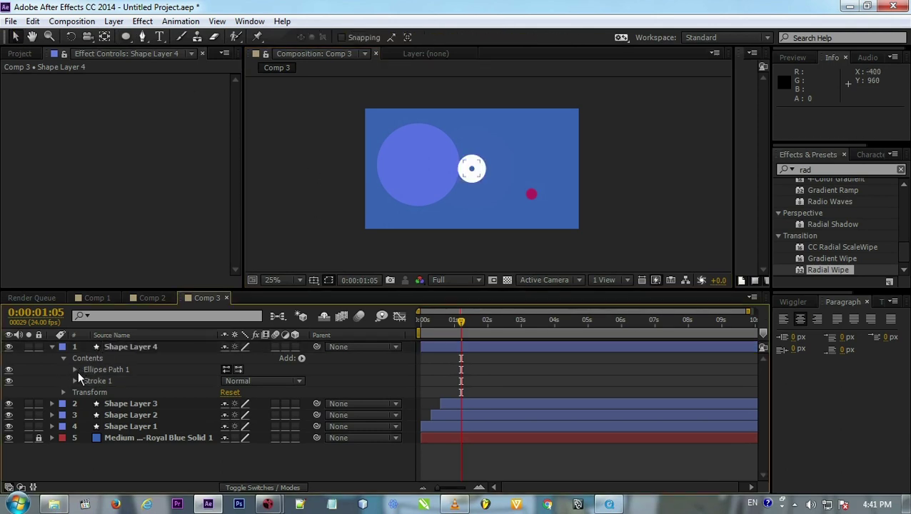
{"action": "left_click", "coordinate": [75, 369]}
{"action": "left_click", "coordinate": [75, 369]}
{"action": "left_click", "coordinate": [75, 381]}
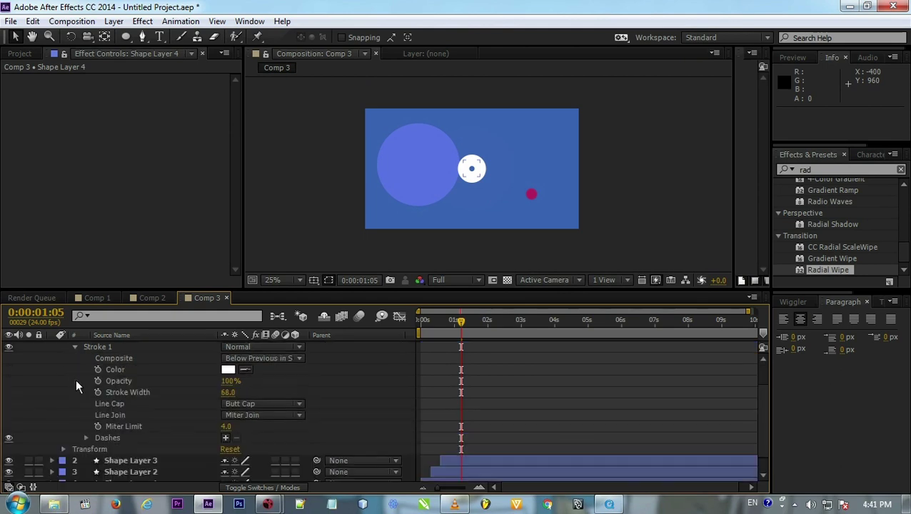
{"action": "left_click", "coordinate": [63, 449]}
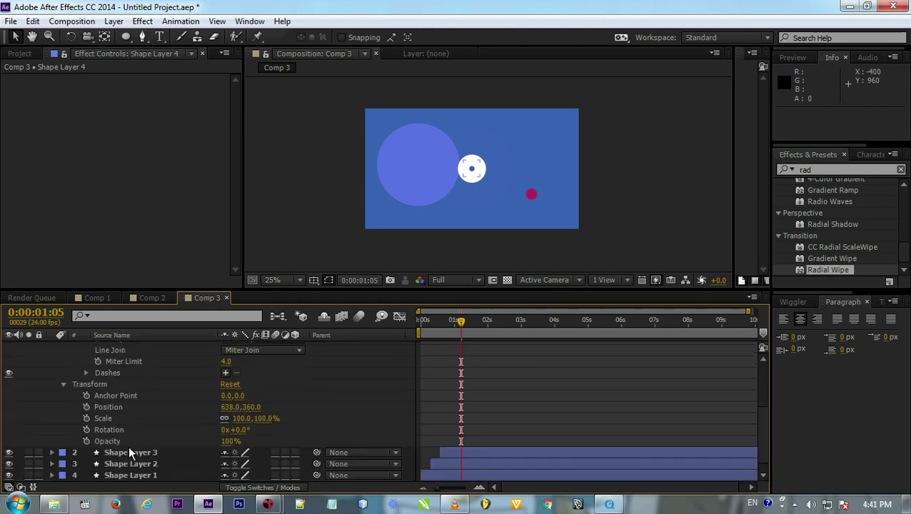
{"action": "left_click_drag", "start_coordinate": [446, 315], "coordinate": [477, 320]}
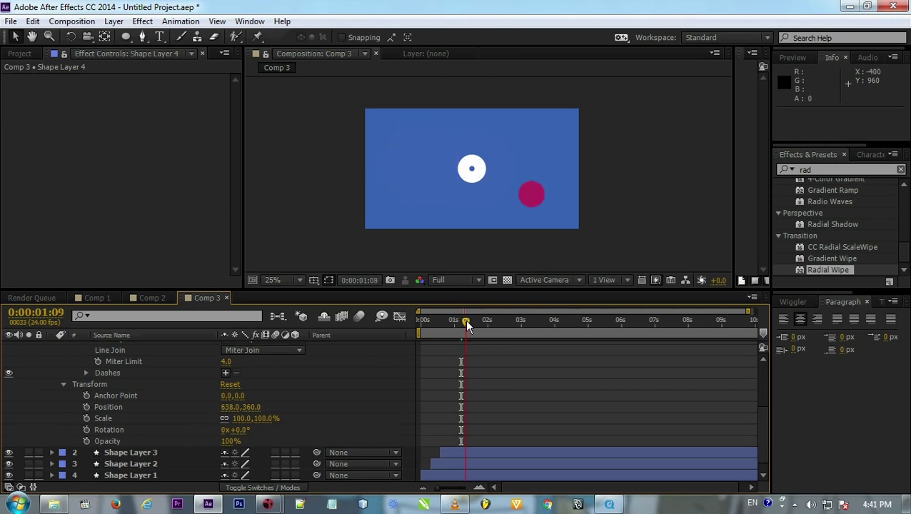
{"action": "scroll", "coordinate": [447, 409], "scroll_direction": "up", "scroll_amount": 3}
{"action": "scroll", "coordinate": [436, 409], "scroll_direction": "down", "scroll_amount": 3}
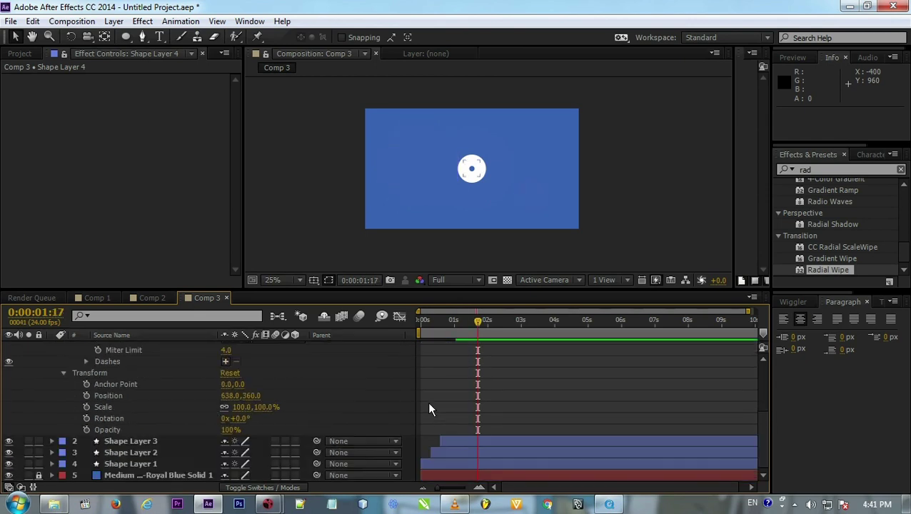
{"action": "left_click", "coordinate": [86, 407]}
Step: At 1:17, set the ring's Scale to 0% and its Stroke Width to 156
{"action": "left_click", "coordinate": [239, 407]}
{"action": "type", "text": "0"}
{"action": "key", "text": "Return"}
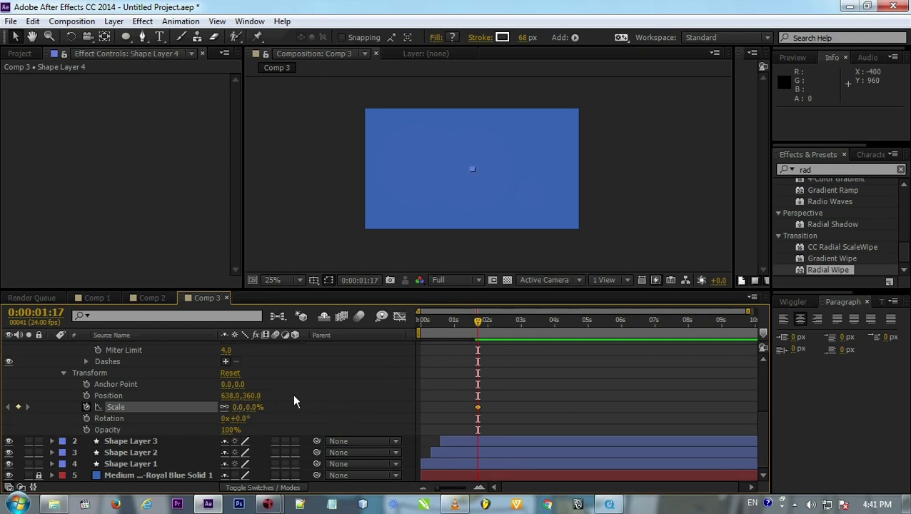
{"action": "scroll", "coordinate": [294, 402], "scroll_direction": "up", "scroll_amount": 3}
{"action": "left_click_drag", "start_coordinate": [228, 427], "coordinate": [287, 430]}
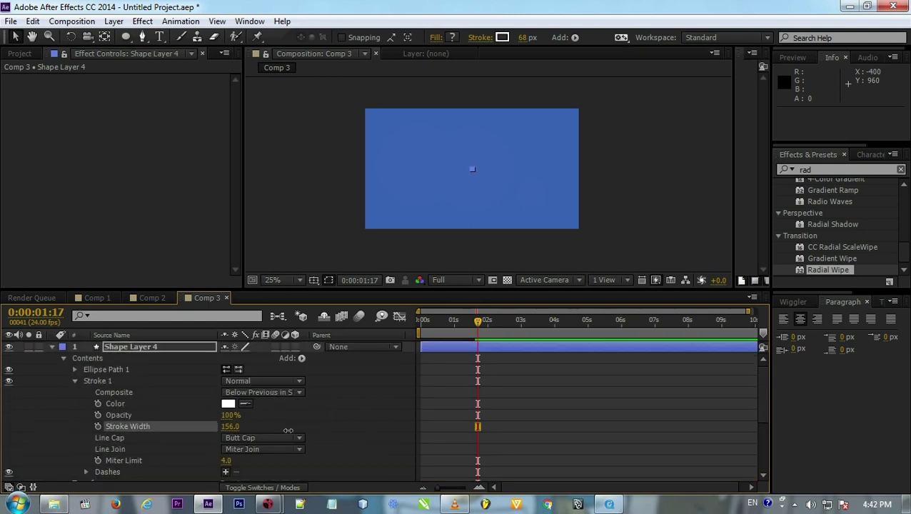
Step: At 2:23, grow the ring to 590% scale and keyframe Stroke Width at 0
{"action": "left_click_drag", "start_coordinate": [477, 320], "coordinate": [519, 323]}
{"action": "scroll", "coordinate": [270, 410], "scroll_direction": "down", "scroll_amount": 2}
{"action": "scroll", "coordinate": [270, 411], "scroll_direction": "down", "scroll_amount": 1}
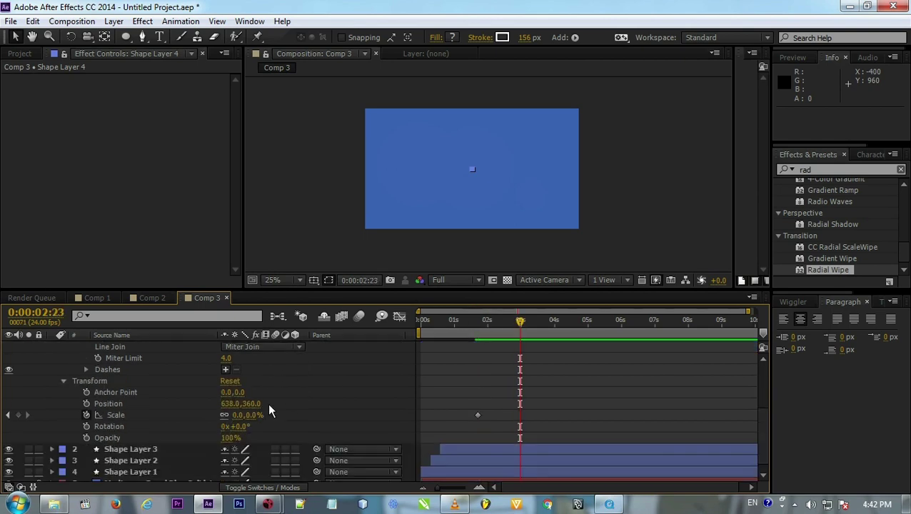
{"action": "mouse_move", "coordinate": [251, 416]}
{"action": "left_mouse_down"}
{"action": "mouse_move", "coordinate": [287, 412]}
{"action": "mouse_move", "coordinate": [274, 412]}
{"action": "left_mouse_up"}
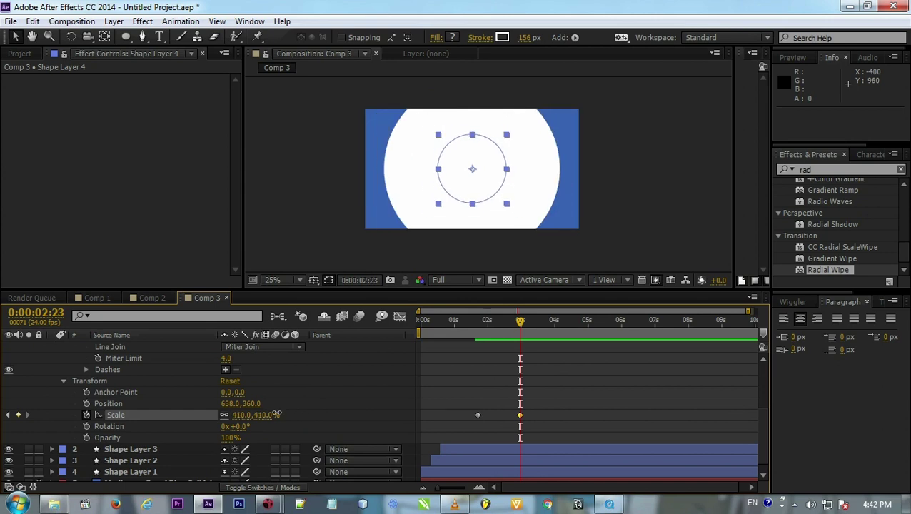
{"action": "scroll", "coordinate": [274, 411], "scroll_direction": "up", "scroll_amount": 3}
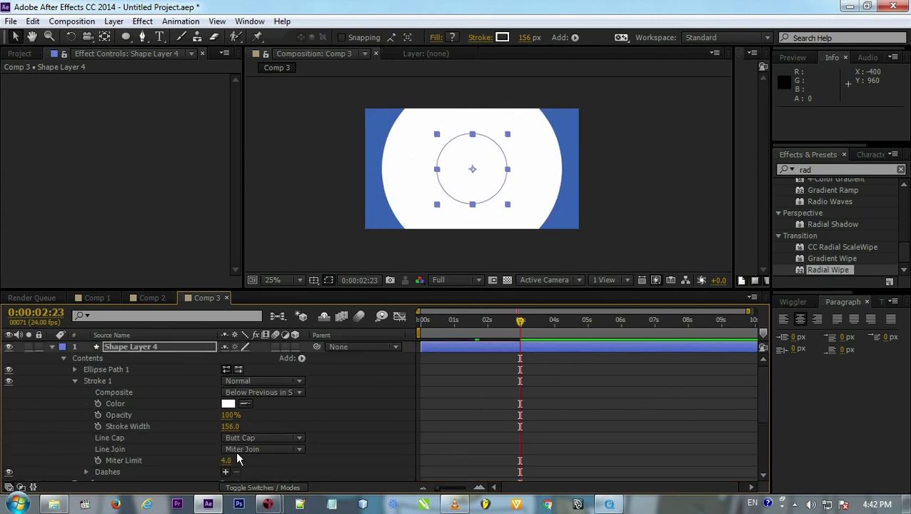
{"action": "left_click_drag", "start_coordinate": [230, 428], "coordinate": [205, 427]}
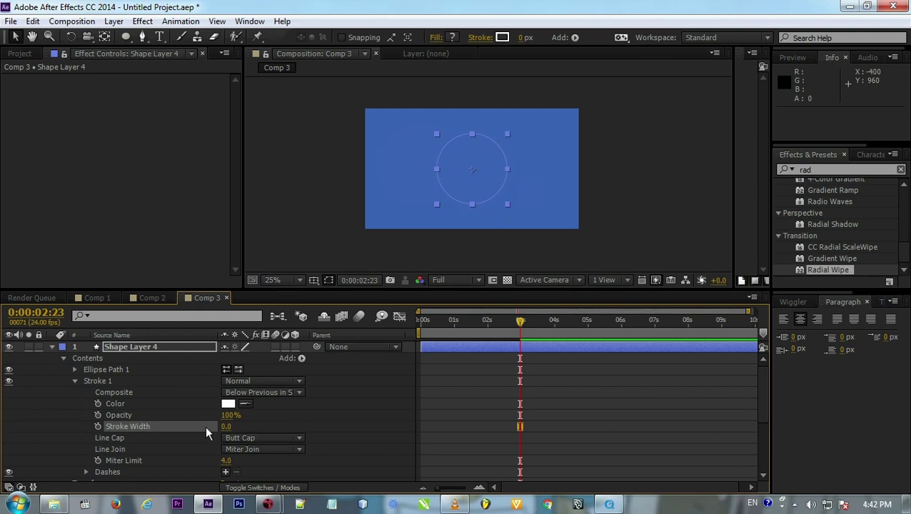
{"action": "scroll", "coordinate": [205, 425], "scroll_direction": "down", "scroll_amount": 3}
{"action": "scroll", "coordinate": [205, 426], "scroll_direction": "up", "scroll_amount": 2}
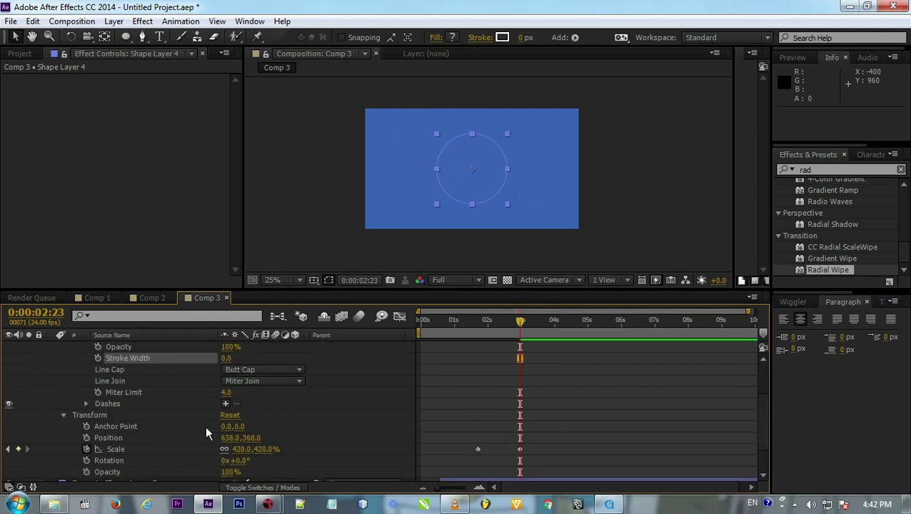
{"action": "scroll", "coordinate": [204, 424], "scroll_direction": "up", "scroll_amount": 1}
{"action": "left_click", "coordinate": [98, 392]}
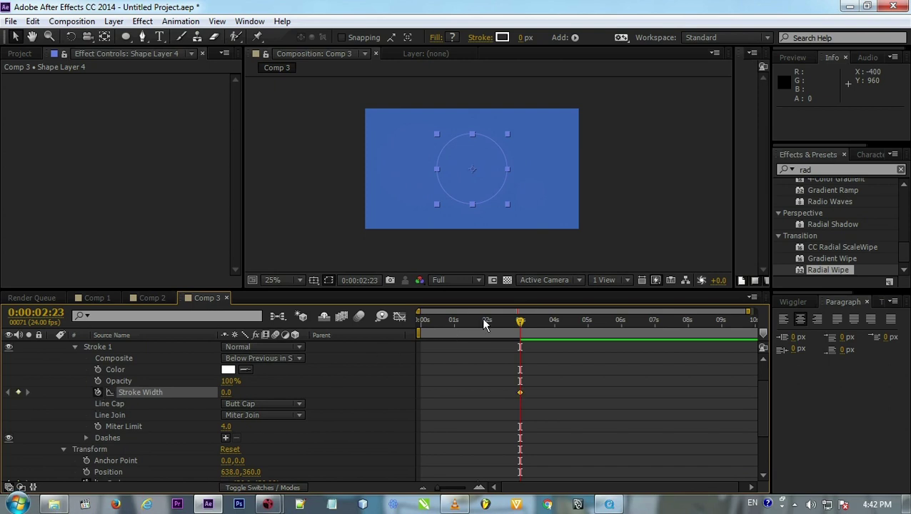
Step: Set the starting Stroke Width to 249 and scrub to check the ring growing
{"action": "left_click_drag", "start_coordinate": [522, 322], "coordinate": [478, 322]}
{"action": "scroll", "coordinate": [481, 392], "scroll_direction": "down", "scroll_amount": 3}
{"action": "scroll", "coordinate": [216, 403], "scroll_direction": "up", "scroll_amount": 1}
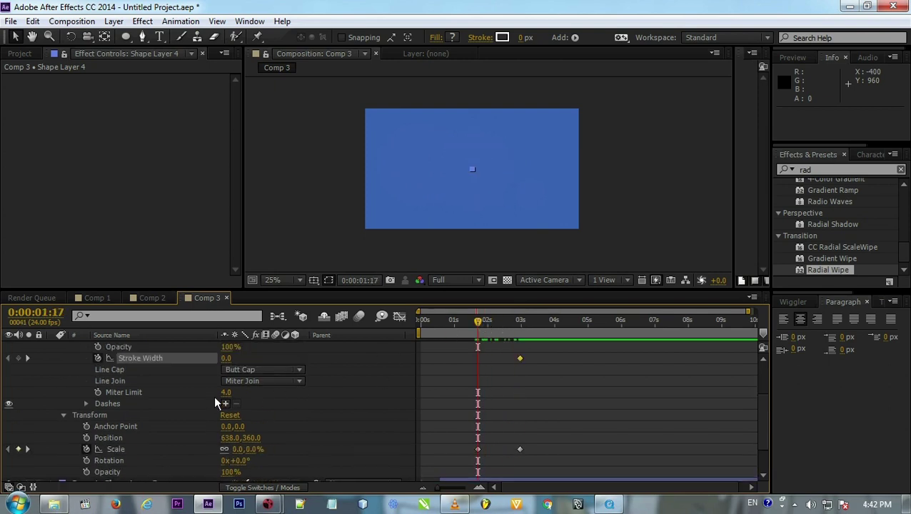
{"action": "left_click_drag", "start_coordinate": [340, 354], "coordinate": [418, 358]}
{"action": "left_click_drag", "start_coordinate": [477, 325], "coordinate": [522, 322]}
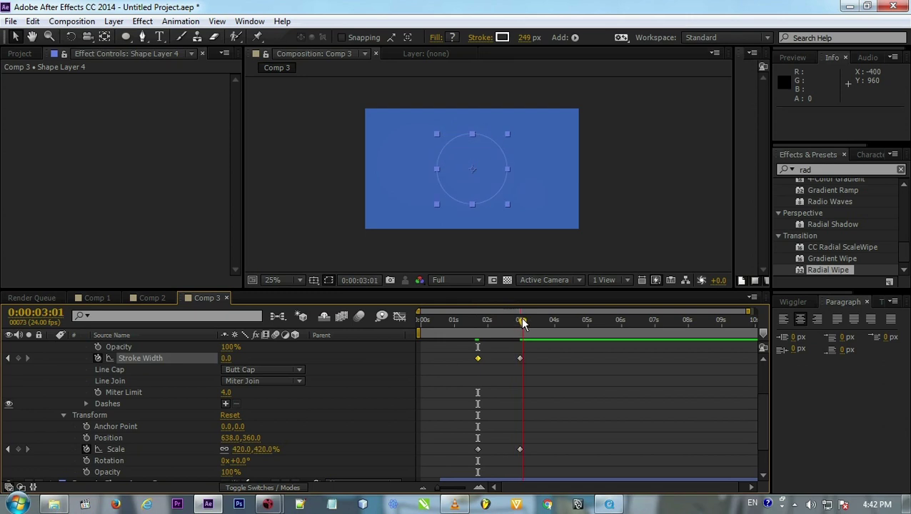
Step: Try easing the Scale and Stroke keyframes in the Graph Editor, then preview and collapse Shape Layer 4
{"action": "left_click", "coordinate": [129, 447], "text": "shift"}
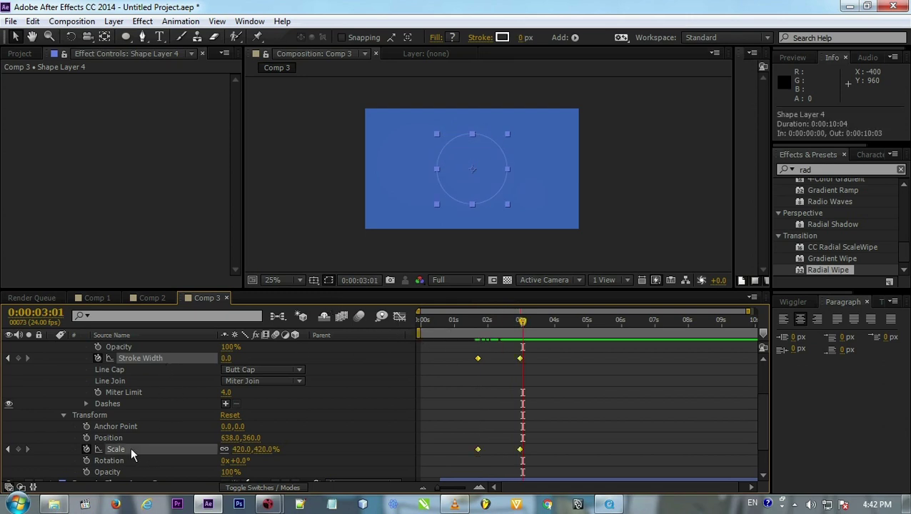
{"action": "left_click", "coordinate": [405, 318]}
{"action": "mouse_move", "coordinate": [487, 414]}
{"action": "left_mouse_down"}
{"action": "mouse_move", "coordinate": [504, 414]}
{"action": "mouse_move", "coordinate": [504, 430]}
{"action": "mouse_move", "coordinate": [504, 414]}
{"action": "left_mouse_up"}
{"action": "key", "text": "ctrl+z"}
{"action": "left_click", "coordinate": [398, 318]}
{"action": "key", "text": "space"}
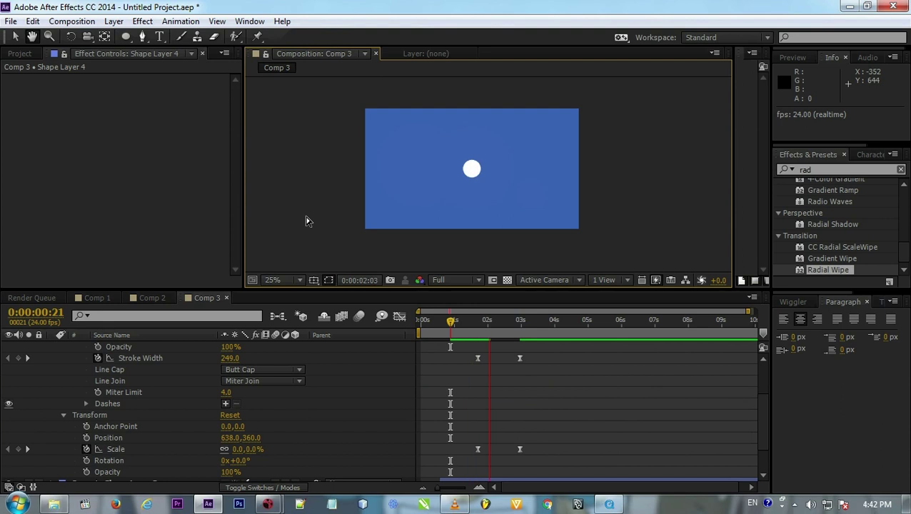
{"action": "scroll", "coordinate": [144, 364], "scroll_direction": "up", "scroll_amount": 3}
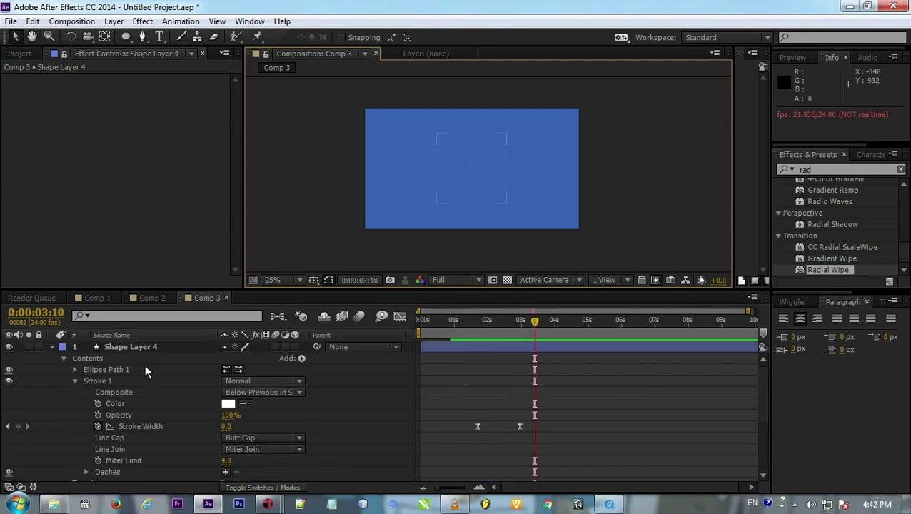
{"action": "left_click", "coordinate": [139, 346]}
{"action": "left_click", "coordinate": [50, 346]}
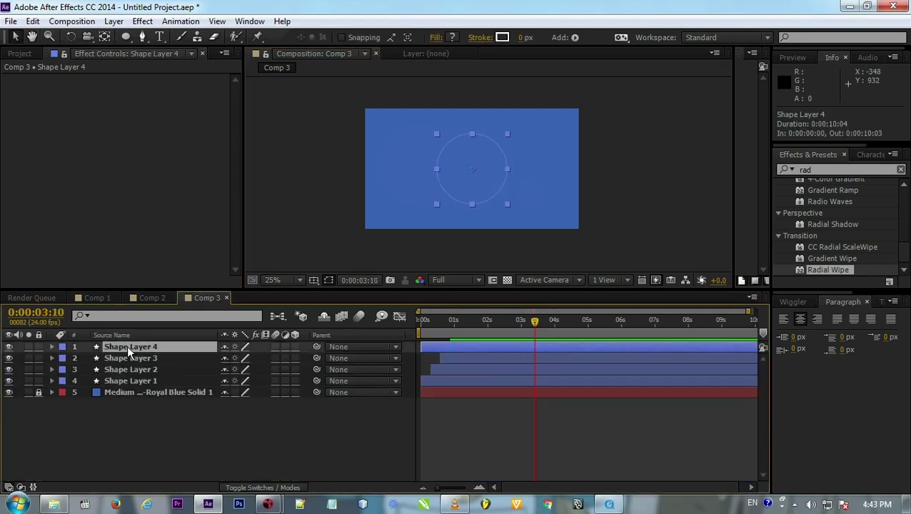
Step: Duplicate the ring layer into Shape Layers 5–7, shifting each copy to start slightly later
{"action": "key", "text": "ctrl+d"}
{"action": "mouse_move", "coordinate": [454, 345]}
{"action": "left_mouse_down"}
{"action": "mouse_move", "coordinate": [484, 345]}
{"action": "mouse_move", "coordinate": [478, 372]}
{"action": "mouse_move", "coordinate": [508, 358]}
{"action": "left_mouse_up"}
{"action": "key", "text": "ctrl+d"}
{"action": "key", "text": "ctrl+d"}
{"action": "left_click", "coordinate": [512, 348]}
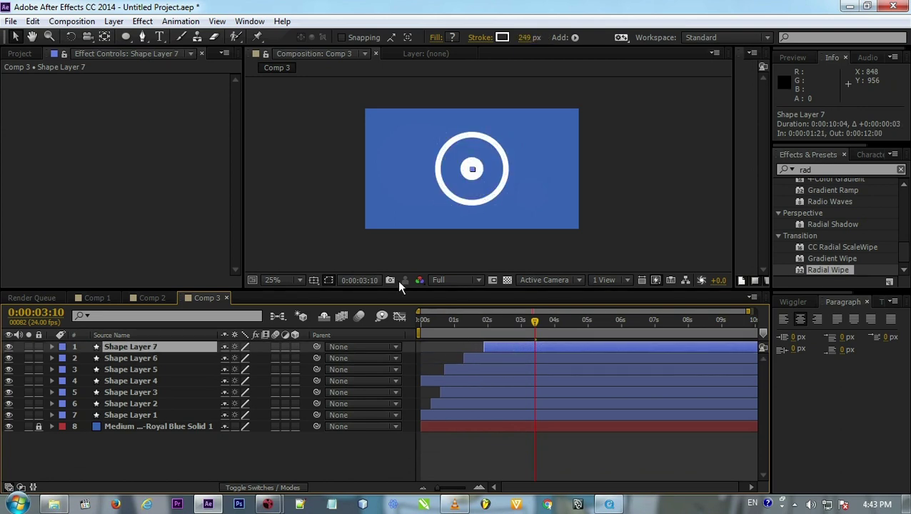
Step: Preview the staggered rings from the start, then park the time at 0:00:01:16
{"action": "left_click", "coordinate": [379, 273]}
{"action": "left_click_drag", "start_coordinate": [450, 325], "coordinate": [434, 323]}
{"action": "key", "text": "space"}
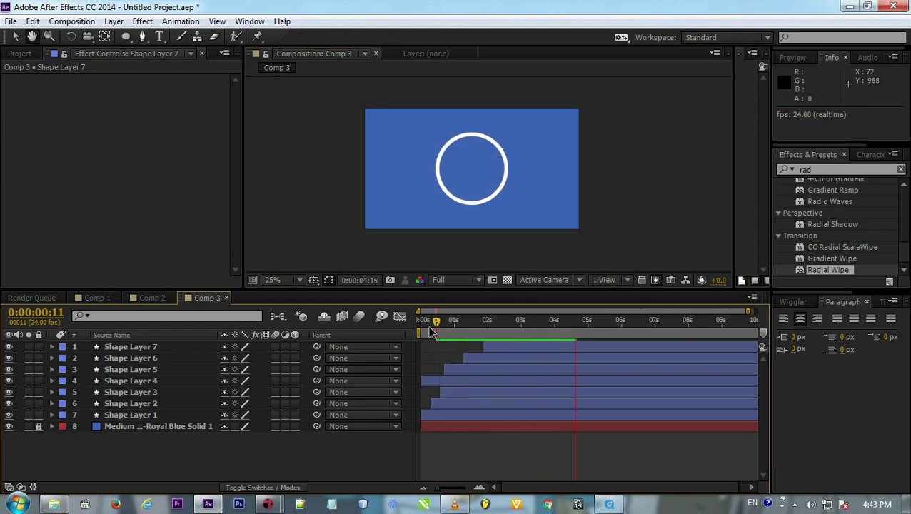
{"action": "left_click", "coordinate": [433, 327]}
{"action": "key", "text": "KP_0"}
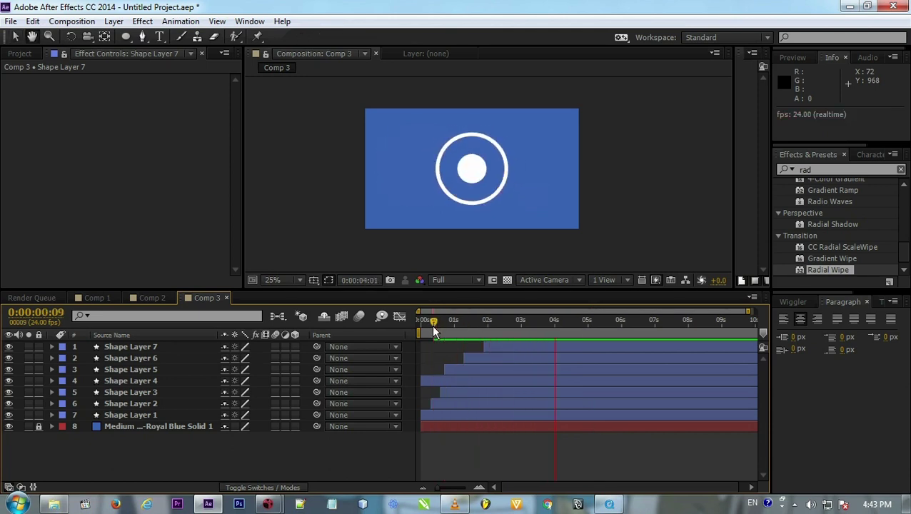
{"action": "key", "text": "space"}
{"action": "left_click_drag", "start_coordinate": [448, 320], "coordinate": [477, 320]}
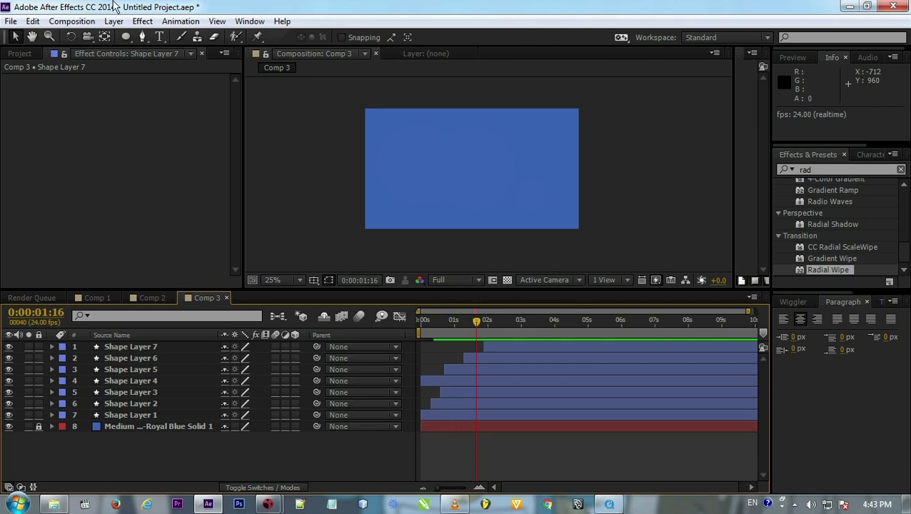
Step: Create a new shape layer containing an ellipse with a fill
{"action": "left_click", "coordinate": [114, 20]}
{"action": "mouse_move", "coordinate": [329, 21]}
{"action": "left_click", "coordinate": [400, 87]}
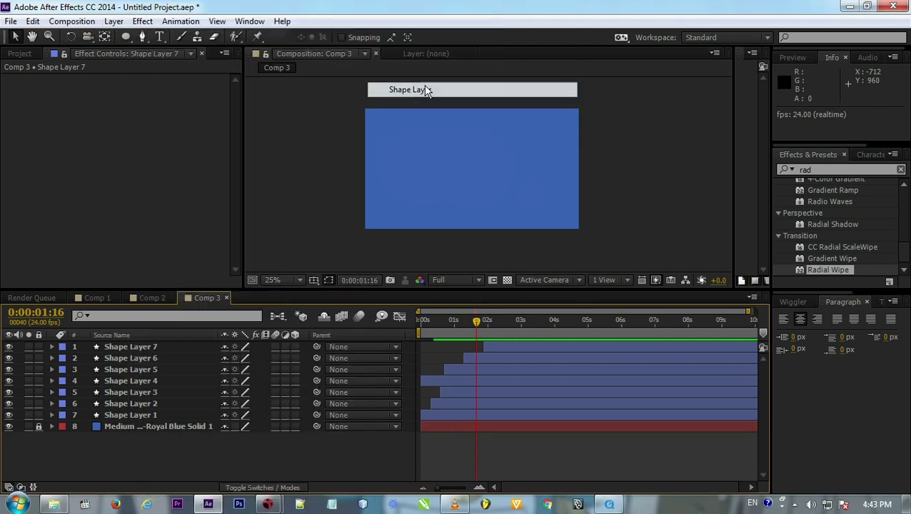
{"action": "left_click", "coordinate": [482, 37]}
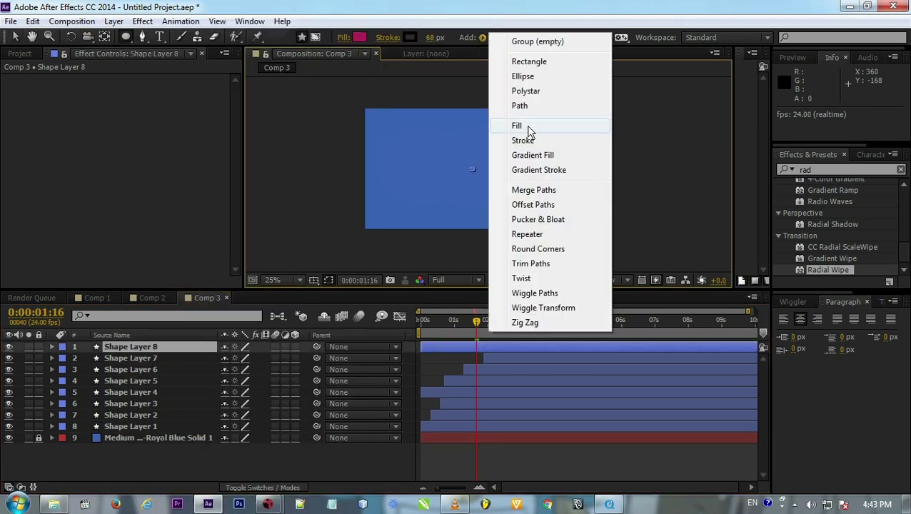
{"action": "left_click", "coordinate": [524, 77]}
{"action": "left_click", "coordinate": [483, 38]}
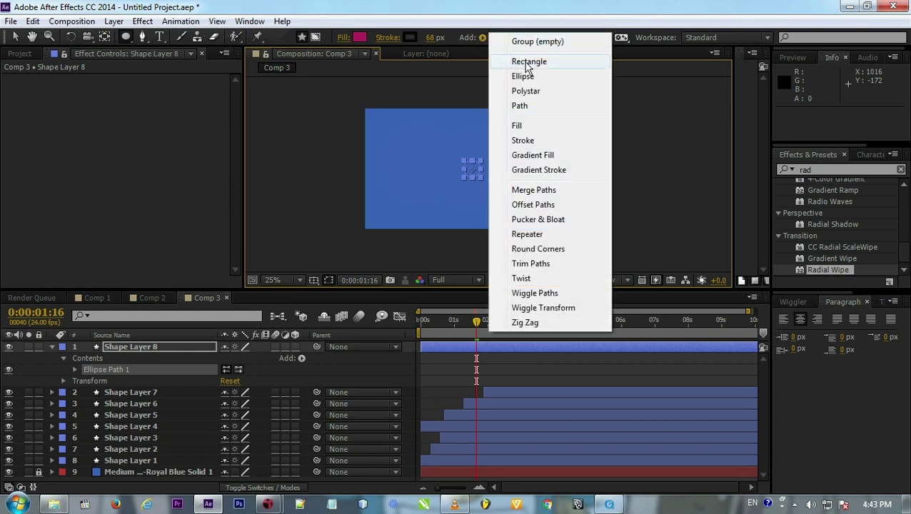
{"action": "left_click", "coordinate": [528, 124]}
Step: Make the fill magenta, scale the circle up, start it at 0:00:01:16, and apply Radial Wipe
{"action": "left_click", "coordinate": [359, 37]}
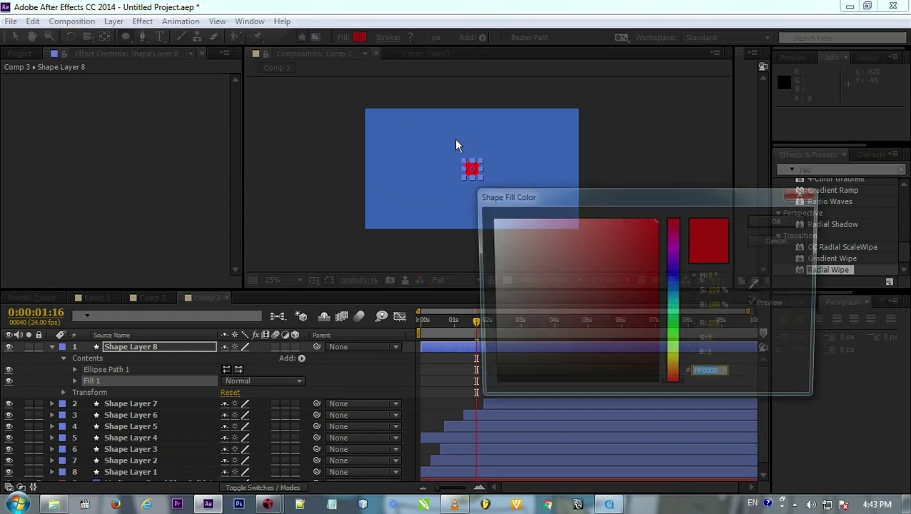
{"action": "mouse_move", "coordinate": [671, 314]}
{"action": "left_mouse_down"}
{"action": "mouse_move", "coordinate": [668, 233]}
{"action": "mouse_move", "coordinate": [643, 255]}
{"action": "left_mouse_up"}
{"action": "left_click", "coordinate": [780, 223]}
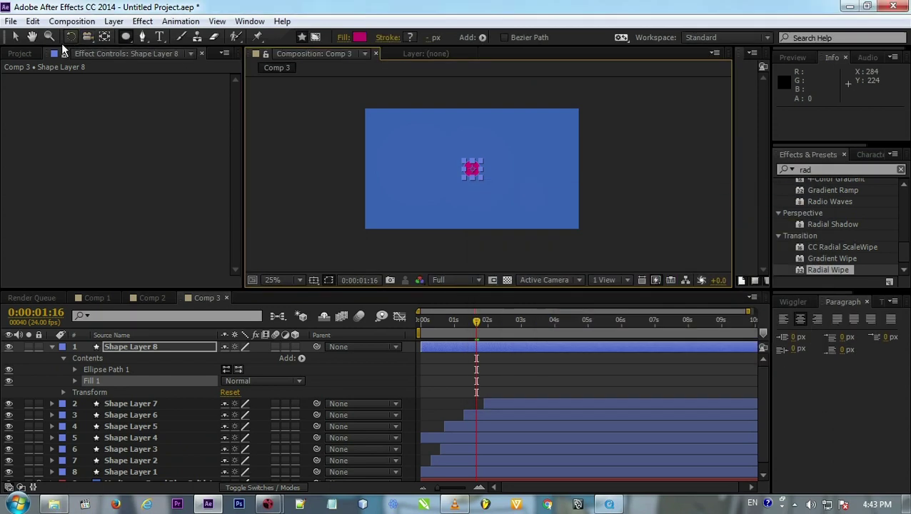
{"action": "left_click_drag", "start_coordinate": [481, 177], "coordinate": [547, 209]}
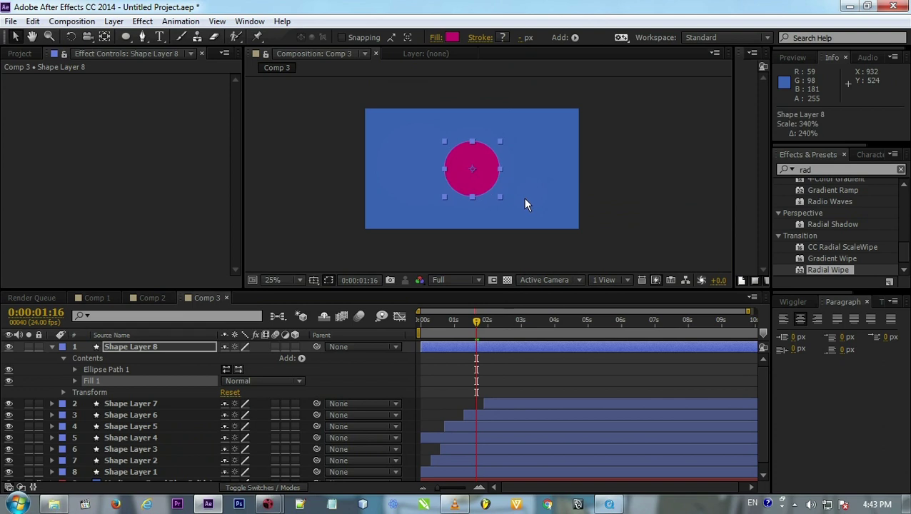
{"action": "left_click_drag", "start_coordinate": [423, 346], "coordinate": [477, 347]}
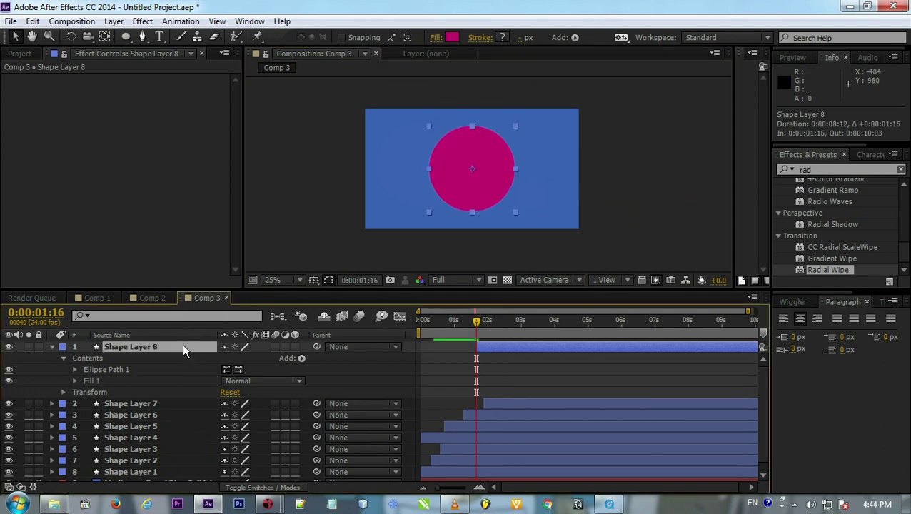
{"action": "left_click_drag", "start_coordinate": [829, 282], "coordinate": [492, 177]}
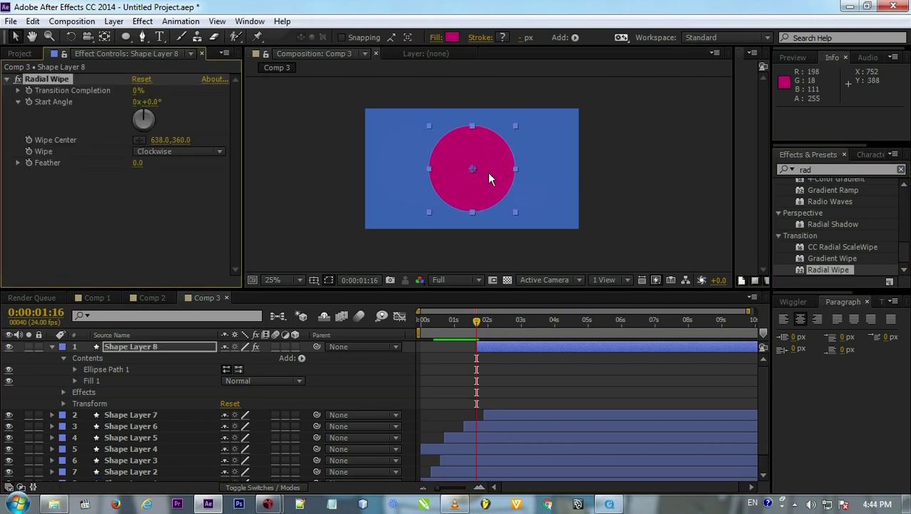
Step: Keyframe Radial Wipe Transition Completion to fully hide the disc and set Wipe to Counterclockwise
{"action": "left_click_drag", "start_coordinate": [133, 95], "coordinate": [133, 104]}
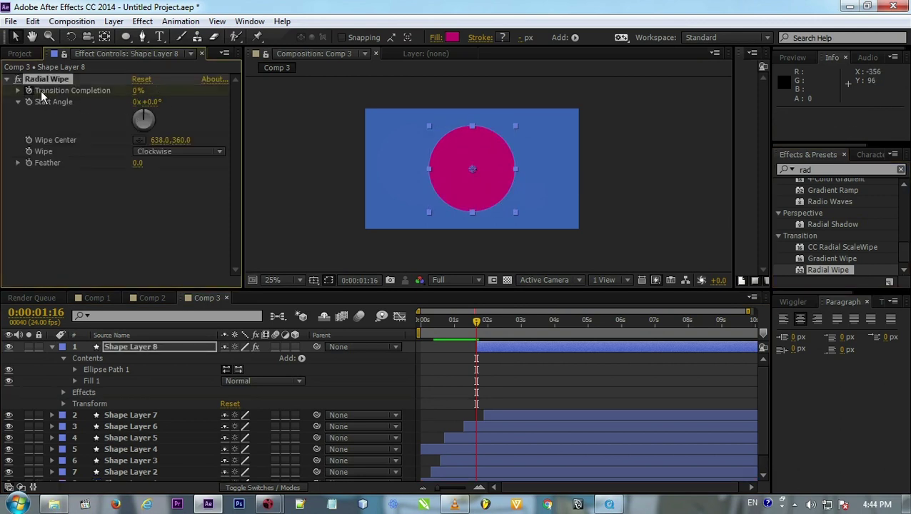
{"action": "left_click_drag", "start_coordinate": [461, 319], "coordinate": [492, 322]}
{"action": "left_click_drag", "start_coordinate": [138, 98], "coordinate": [207, 98]}
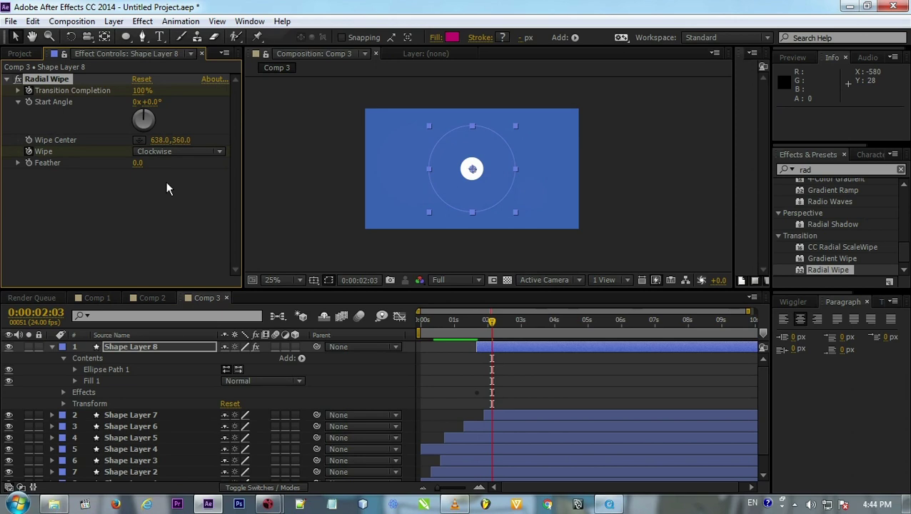
{"action": "key", "text": "Page_Down"}
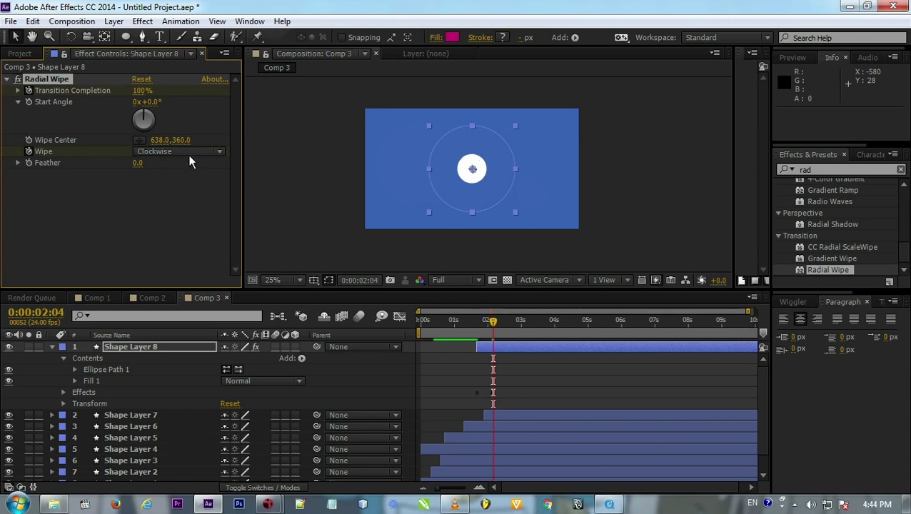
{"action": "left_click", "coordinate": [187, 155]}
{"action": "left_click", "coordinate": [183, 184]}
Step: At 0:00:03:01, lower Transition Completion to 0% so the disc is fully revealed
{"action": "left_click_drag", "start_coordinate": [494, 323], "coordinate": [522, 322]}
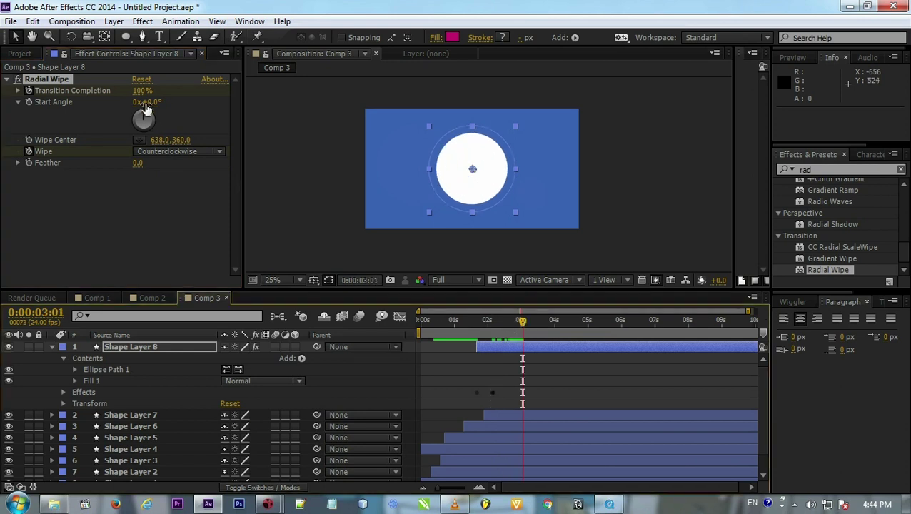
{"action": "left_click_drag", "start_coordinate": [135, 91], "coordinate": [3, 46]}
{"action": "left_click_drag", "start_coordinate": [137, 91], "coordinate": [121, 90]}
Step: Shift the disc layer to start at 0:00:03:13, collapse Radial Wipe, and preview from the start
{"action": "mouse_move", "coordinate": [501, 354]}
{"action": "left_mouse_down"}
{"action": "mouse_move", "coordinate": [531, 353]}
{"action": "mouse_move", "coordinate": [556, 334]}
{"action": "mouse_move", "coordinate": [595, 350]}
{"action": "left_mouse_up"}
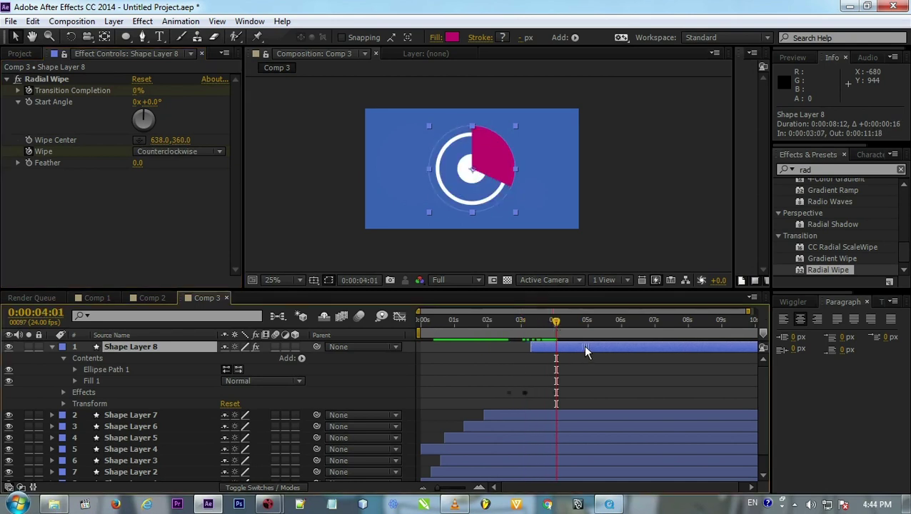
{"action": "mouse_move", "coordinate": [563, 321]}
{"action": "left_mouse_down"}
{"action": "mouse_move", "coordinate": [551, 326]}
{"action": "mouse_move", "coordinate": [590, 330]}
{"action": "mouse_move", "coordinate": [580, 337]}
{"action": "mouse_move", "coordinate": [400, 301]}
{"action": "left_mouse_up"}
{"action": "left_click", "coordinate": [7, 79]}
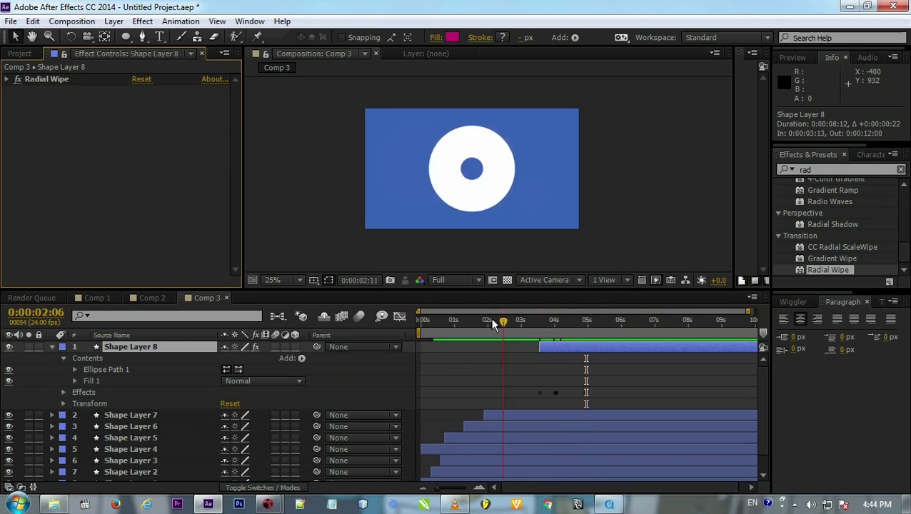
{"action": "left_click", "coordinate": [307, 234]}
{"action": "key", "text": "space"}
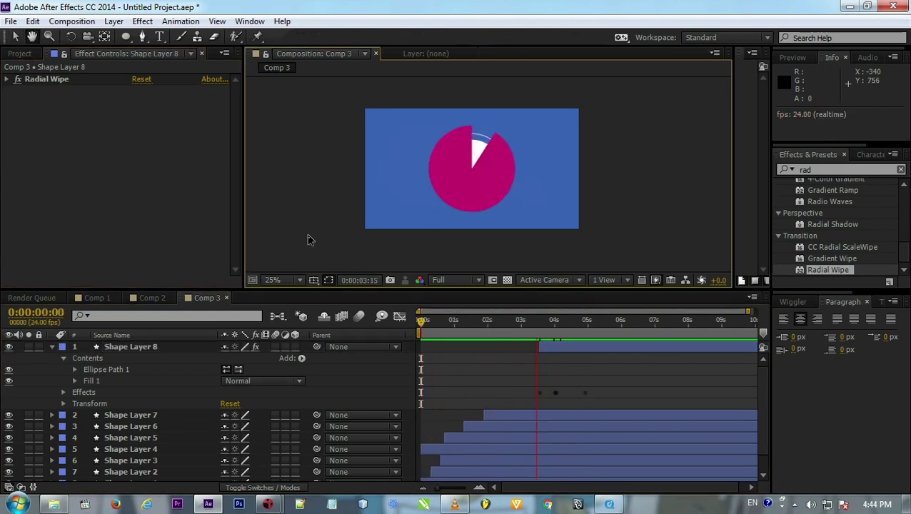
Step: Collapse Shape Layer 8, drag it below the four ring layers above Shape Layer 3, and preview
{"action": "key", "text": "space"}
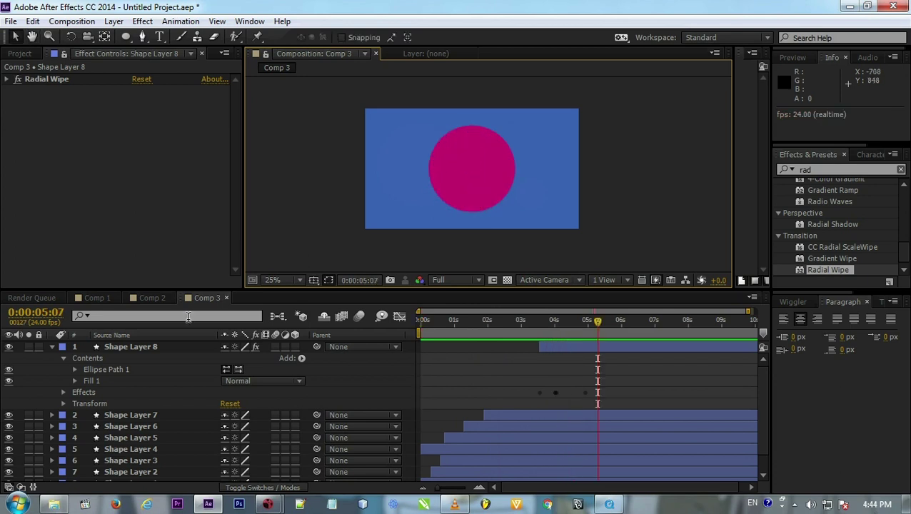
{"action": "left_click", "coordinate": [69, 347]}
{"action": "left_click", "coordinate": [69, 358]}
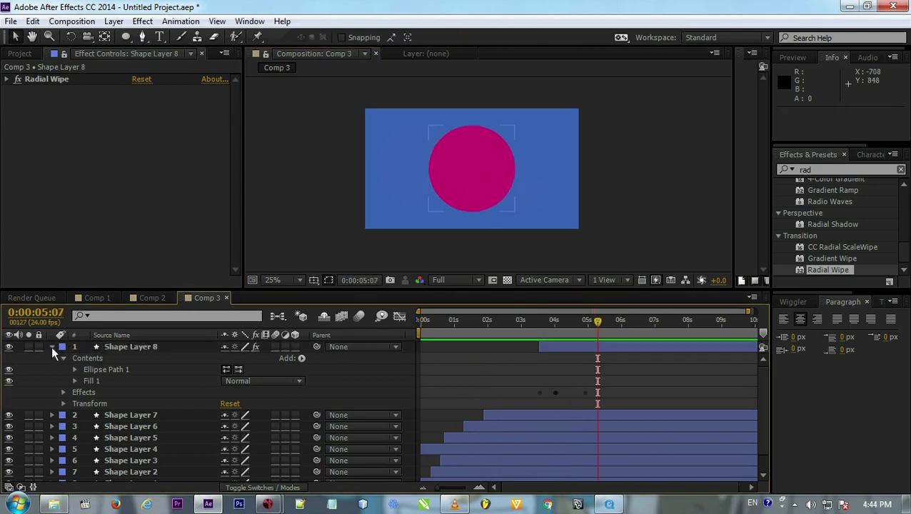
{"action": "left_click", "coordinate": [52, 346]}
{"action": "left_click_drag", "start_coordinate": [120, 346], "coordinate": [122, 394]}
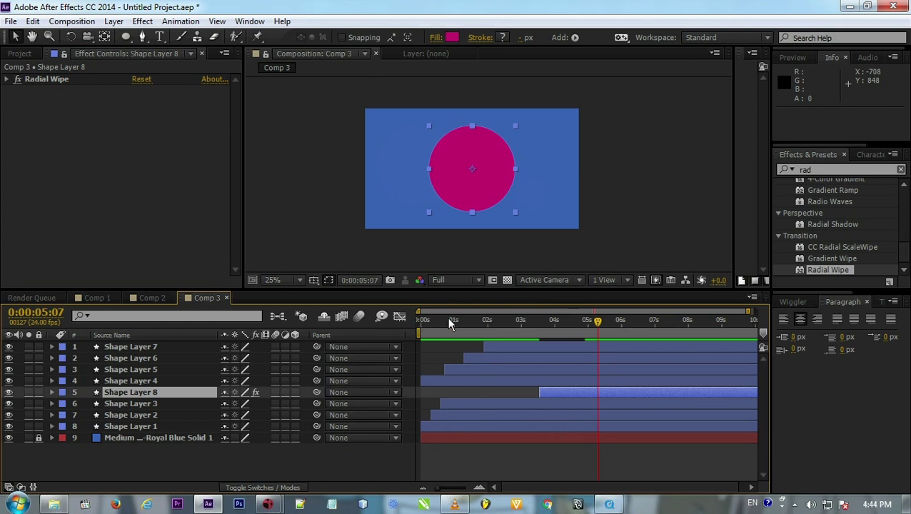
{"action": "key", "text": "space"}
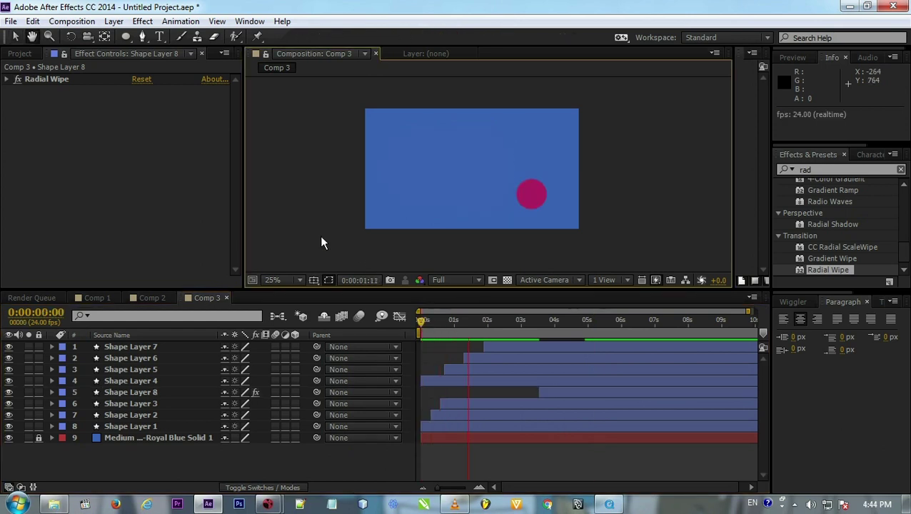